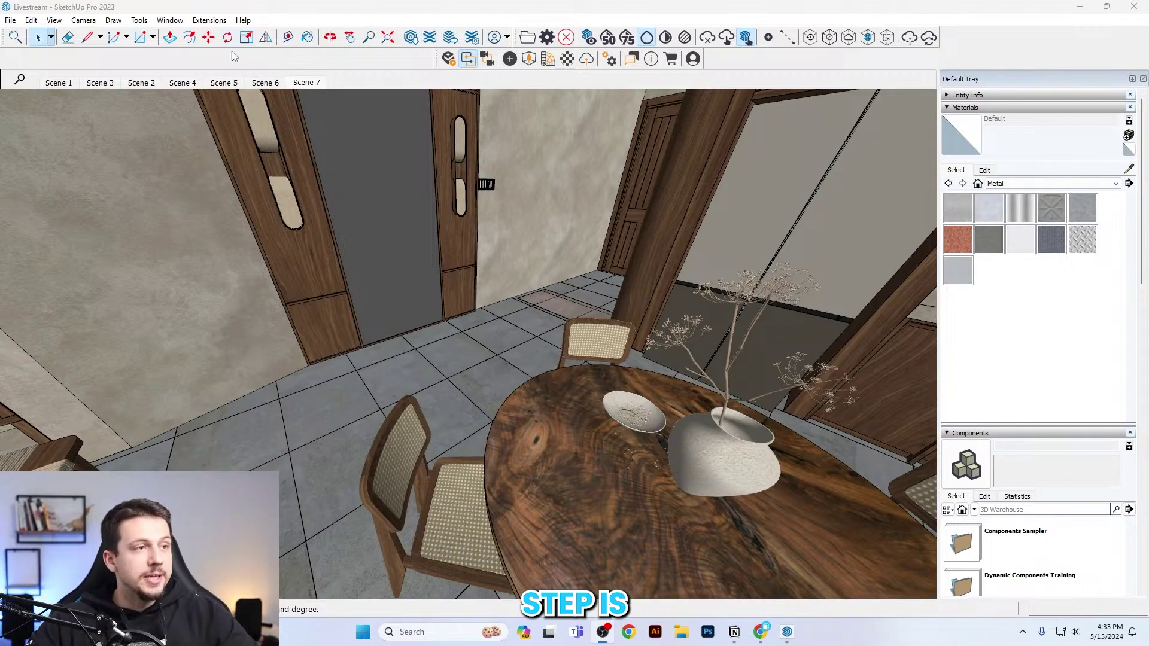
Start the Enscape renderer and set Sun Brightness to 0% in the atmosphere visual settings.
click(447, 60)
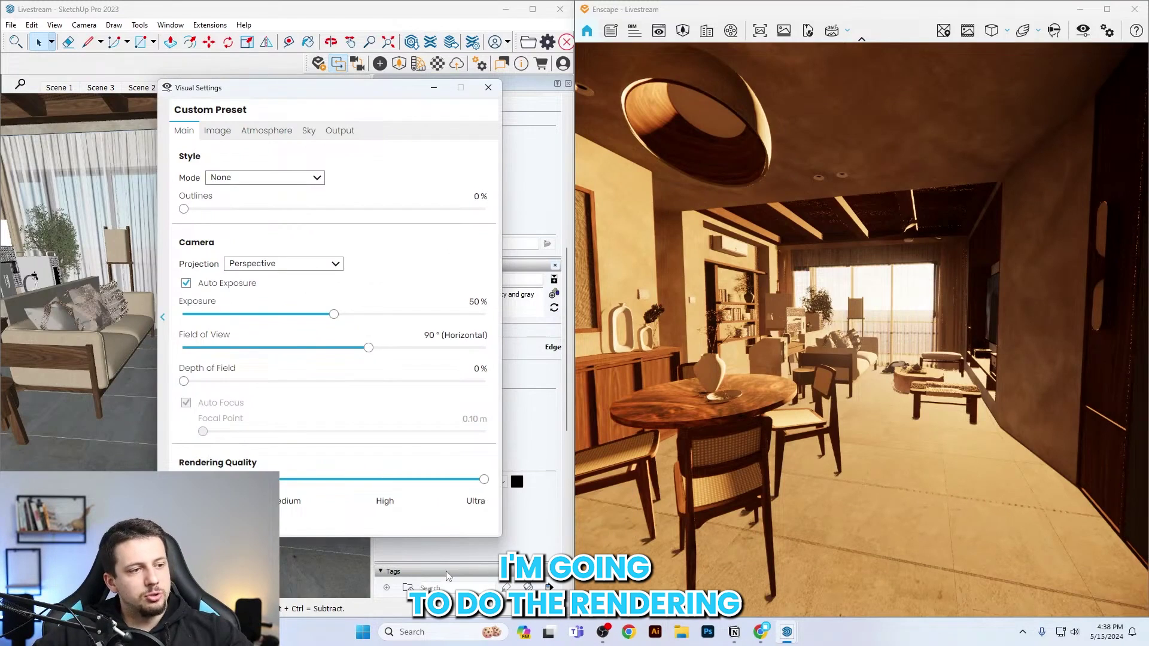
click(218, 131)
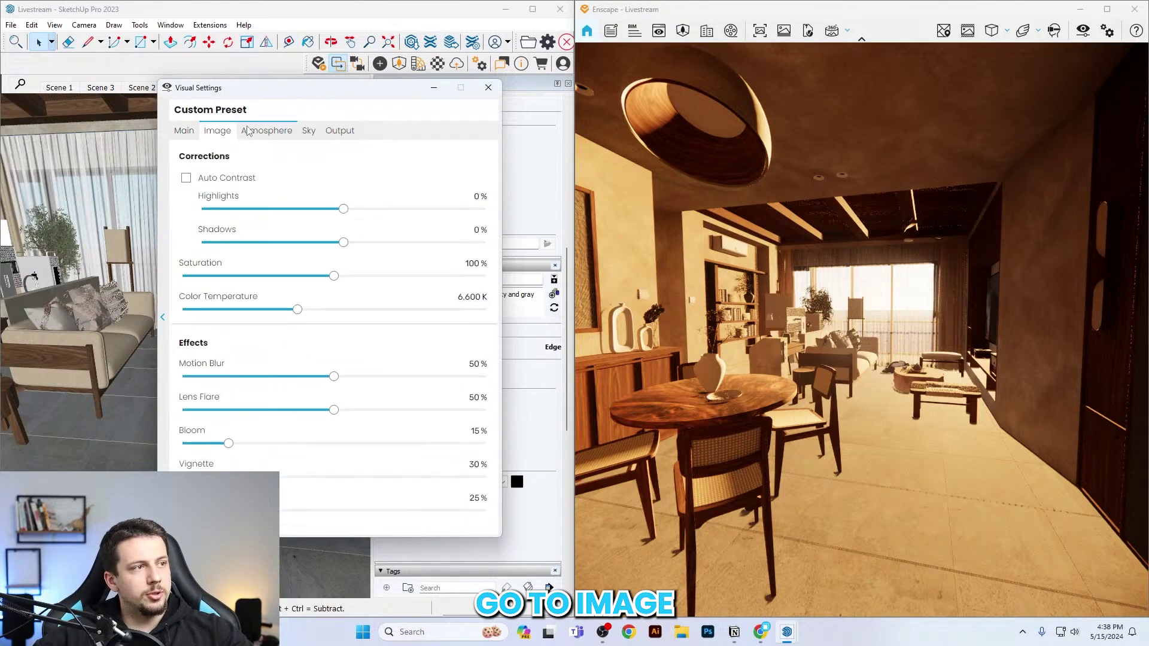
click(249, 131)
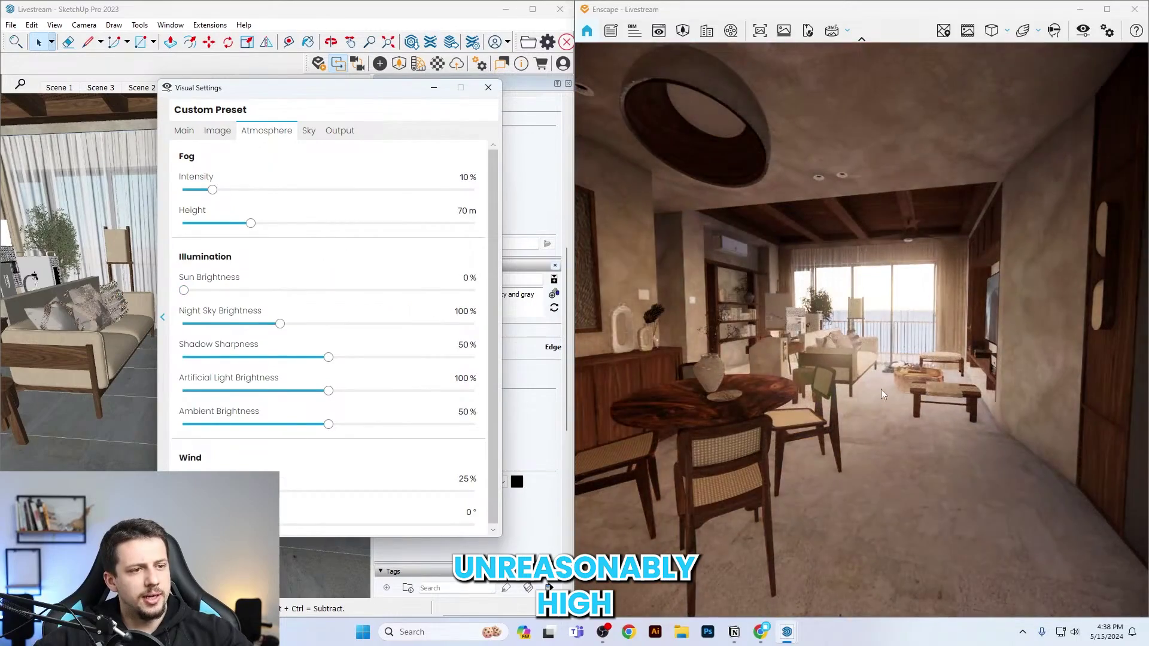
Move the render camera past the dining table to frame the living area with the sofa, TV wall and balcony windows.
drag(883, 394, 862, 387)
key(w)
key(s)
key(s)
key(s)
key(w)
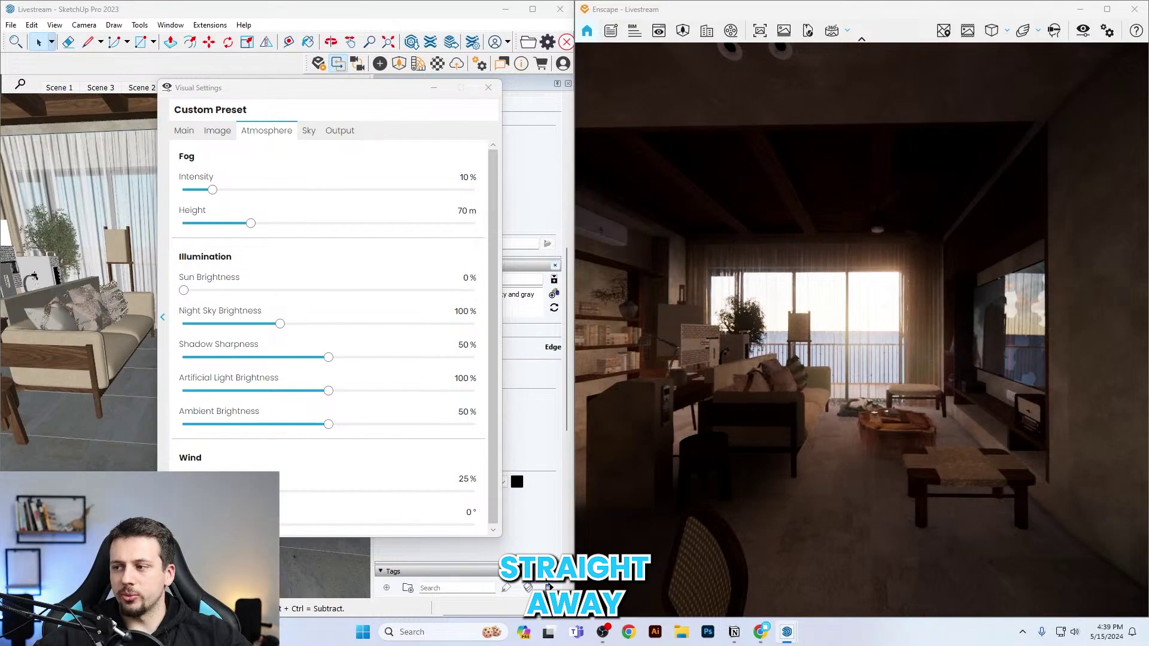
key(a)
mouse_move(861, 386)
mouse_down()
mouse_move(903, 383)
mouse_move(864, 382)
mouse_up()
key(w)
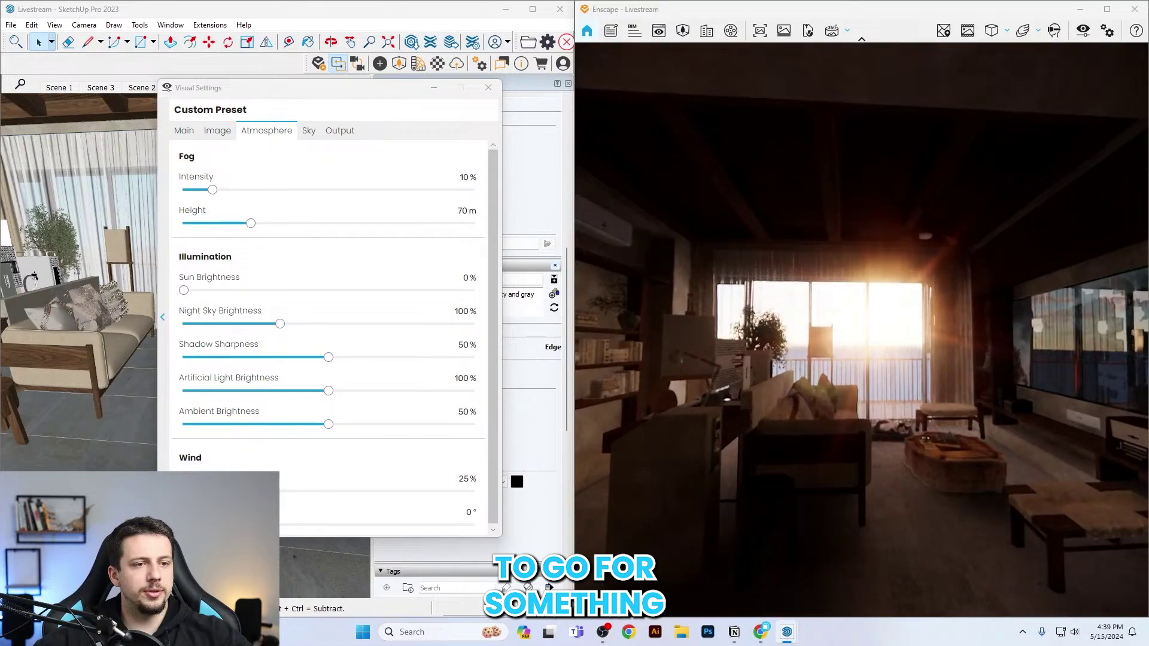
key(d)
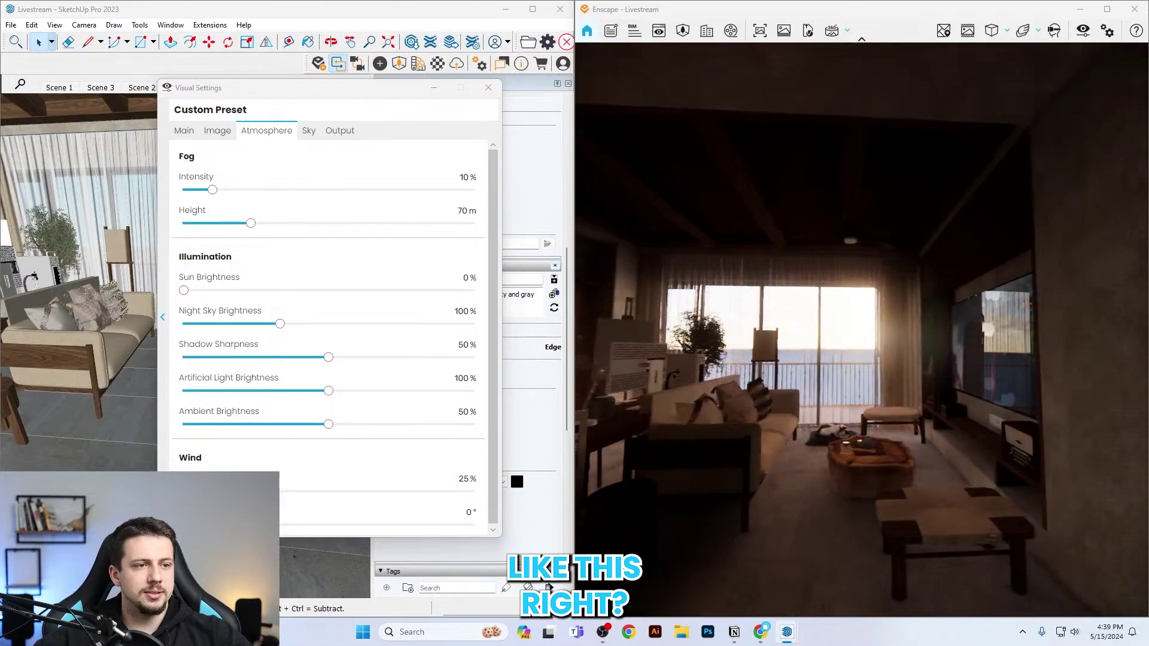
key(q)
key(e)
key(q)
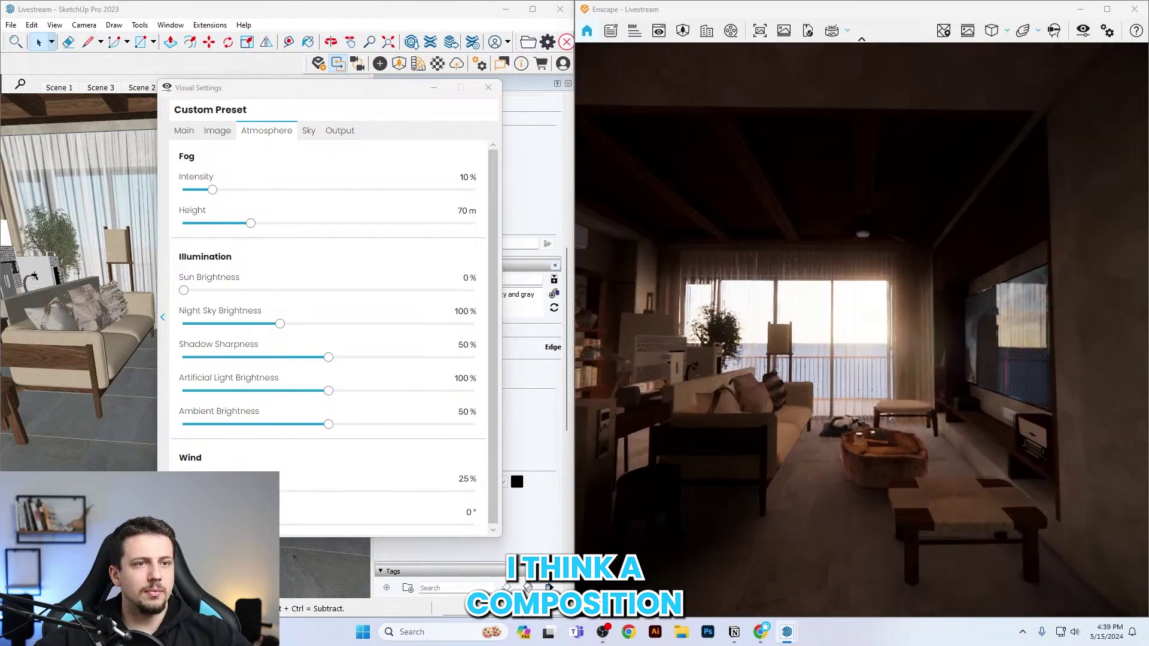
key(w)
key(a)
Set the render camera's projection to Two-Point and its field of view to 60°.
click(184, 131)
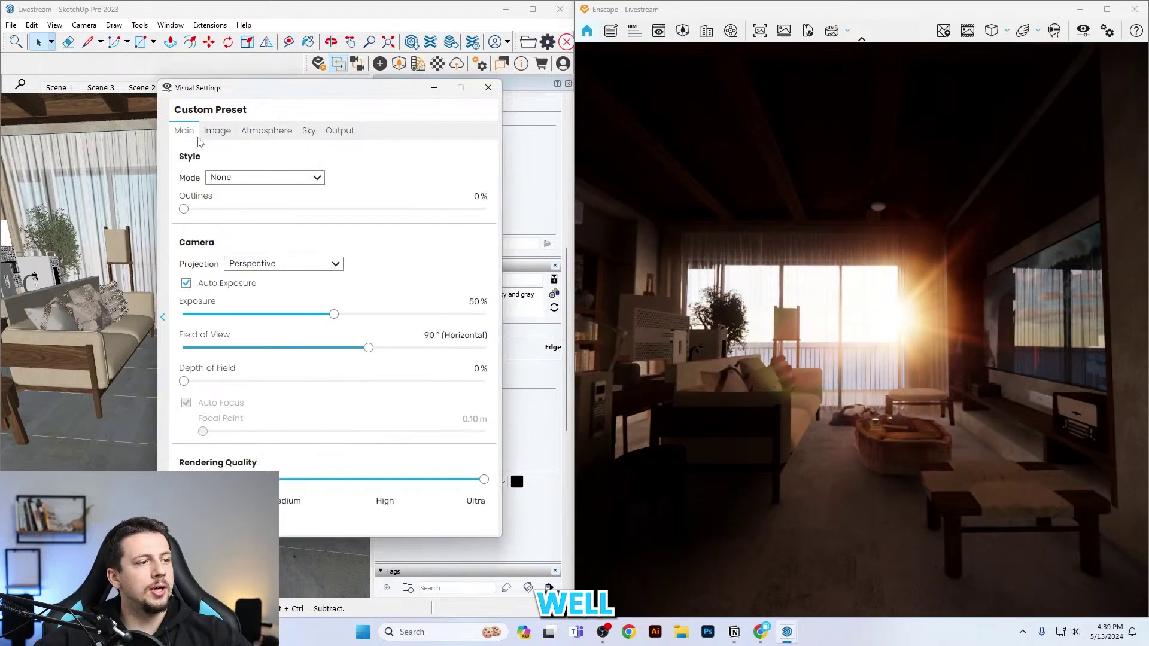
click(267, 264)
click(246, 290)
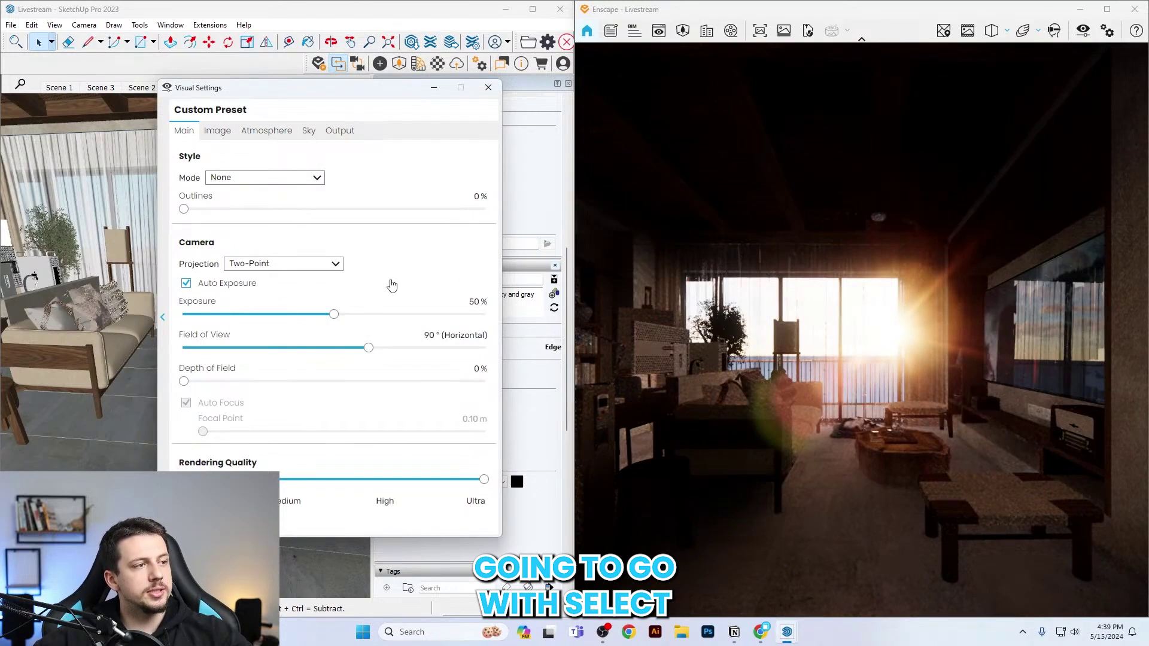
click(426, 335)
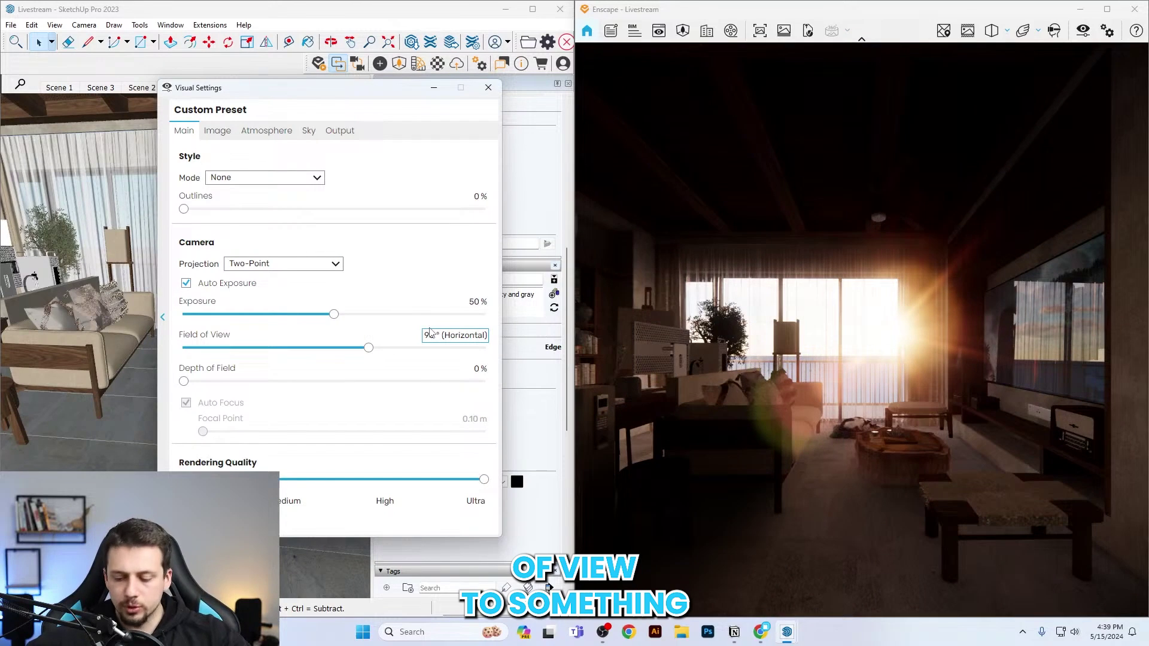
text(6)
key(Return)
double_click(429, 334)
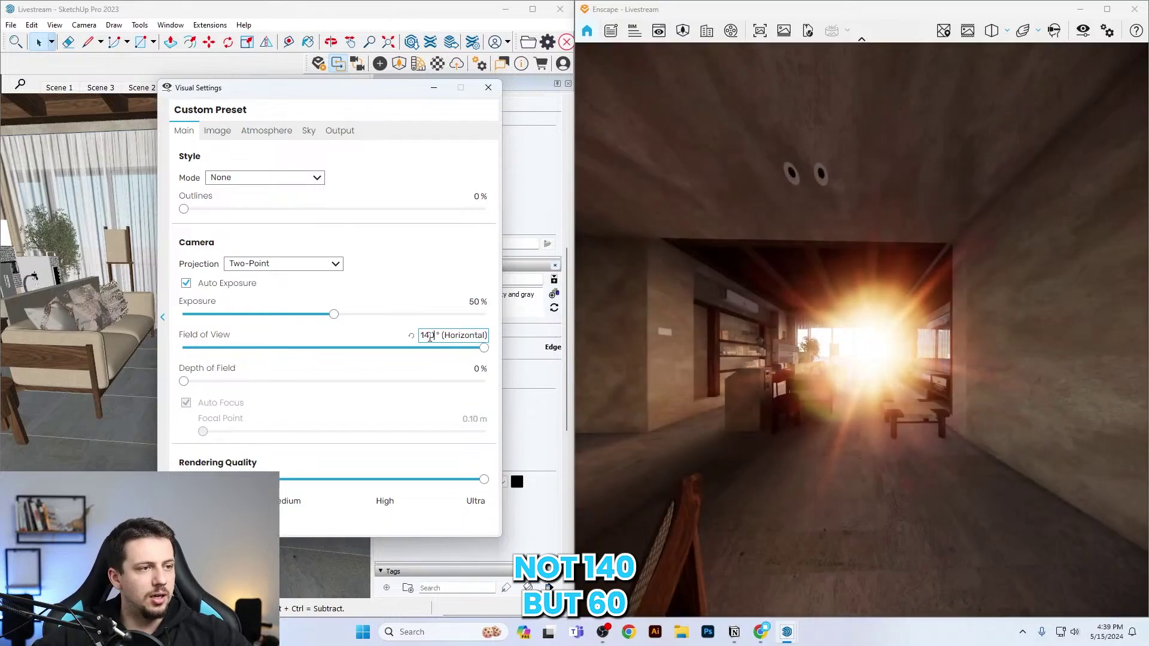
text(60)
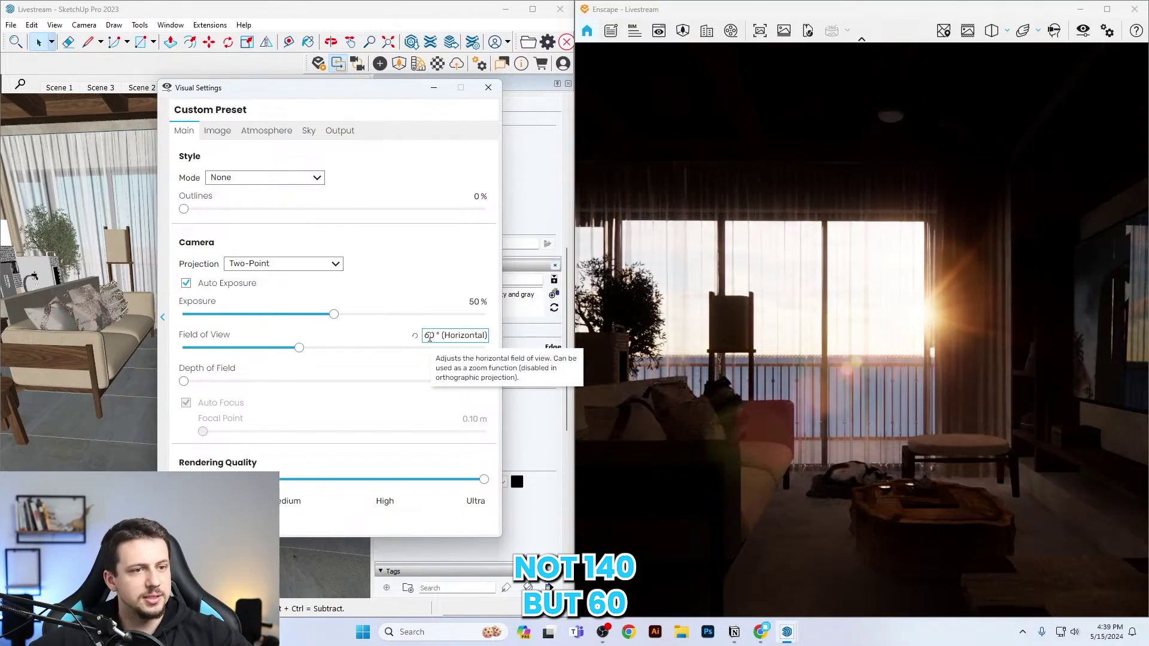
Set the field of view to 70° and reposition the camera to frame the living area facing the balcony windows.
click(759, 305)
key(s)
key(w)
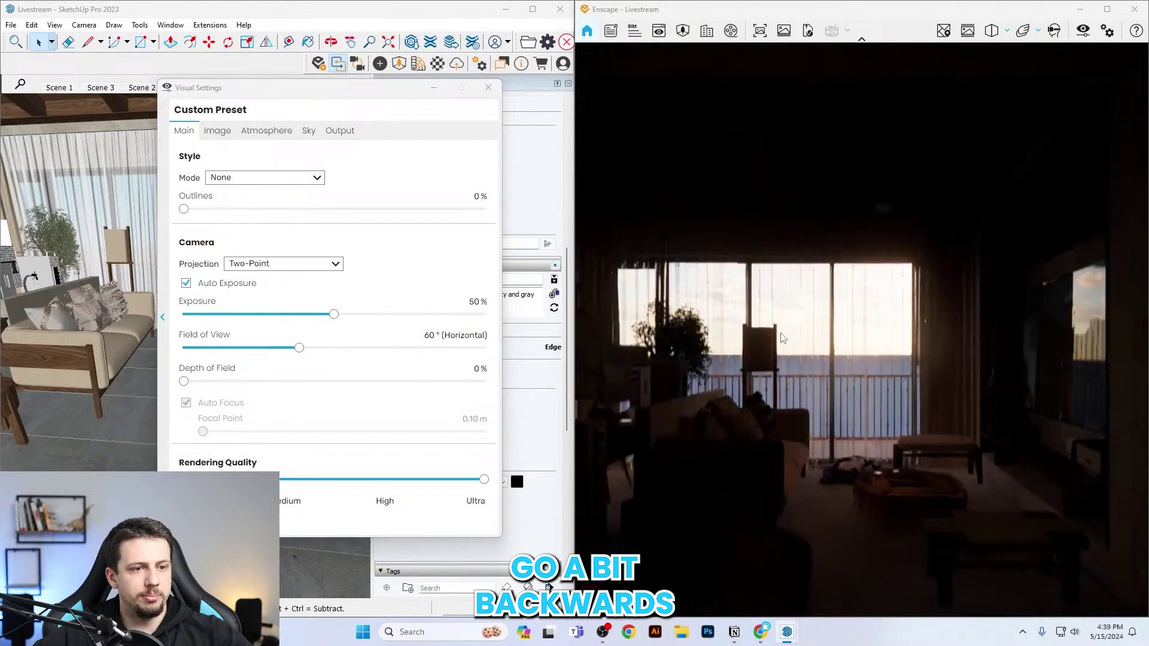
scroll(764, 367, up, 5)
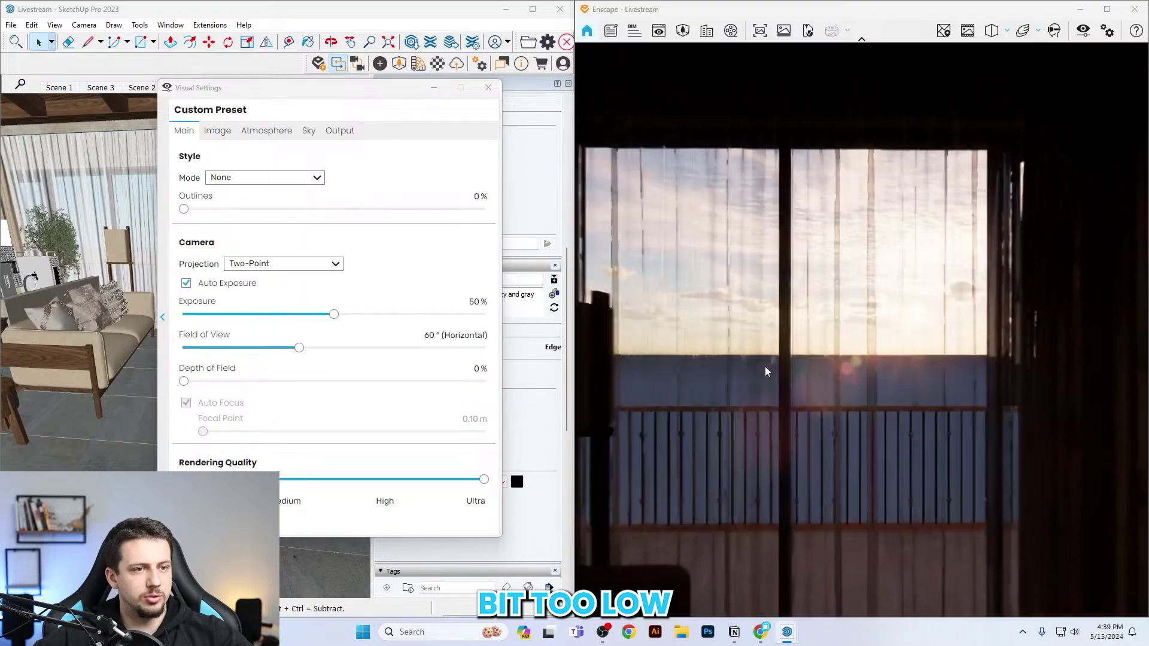
double_click(430, 336)
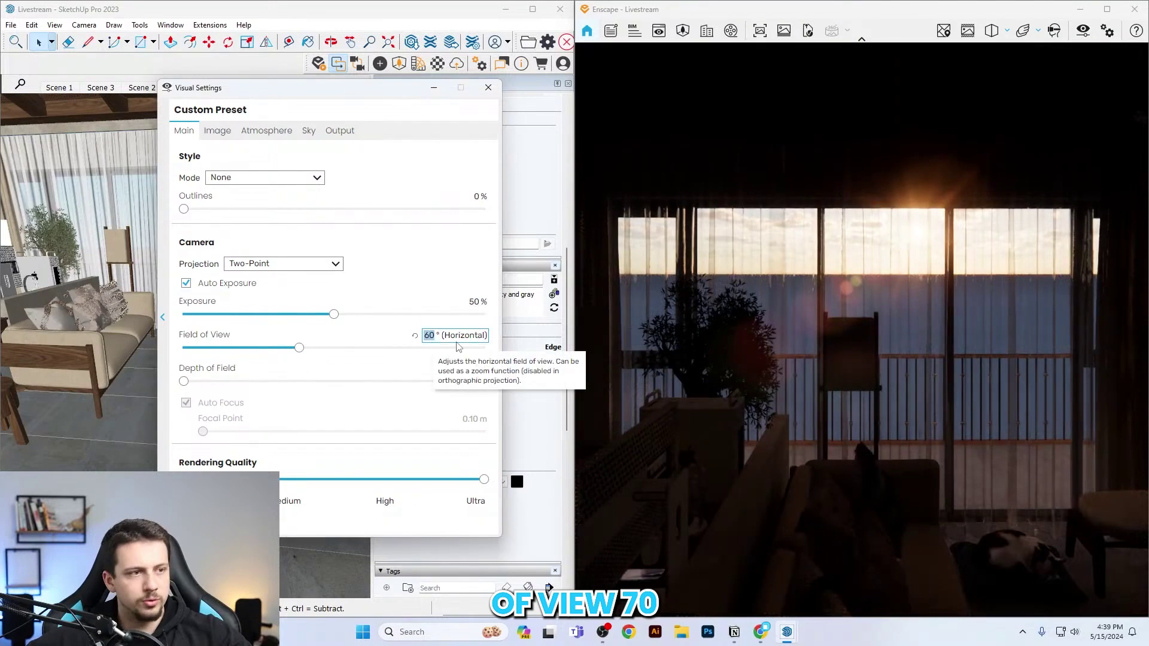
text(70)
key(d)
drag(852, 390, 924, 302)
key(s)
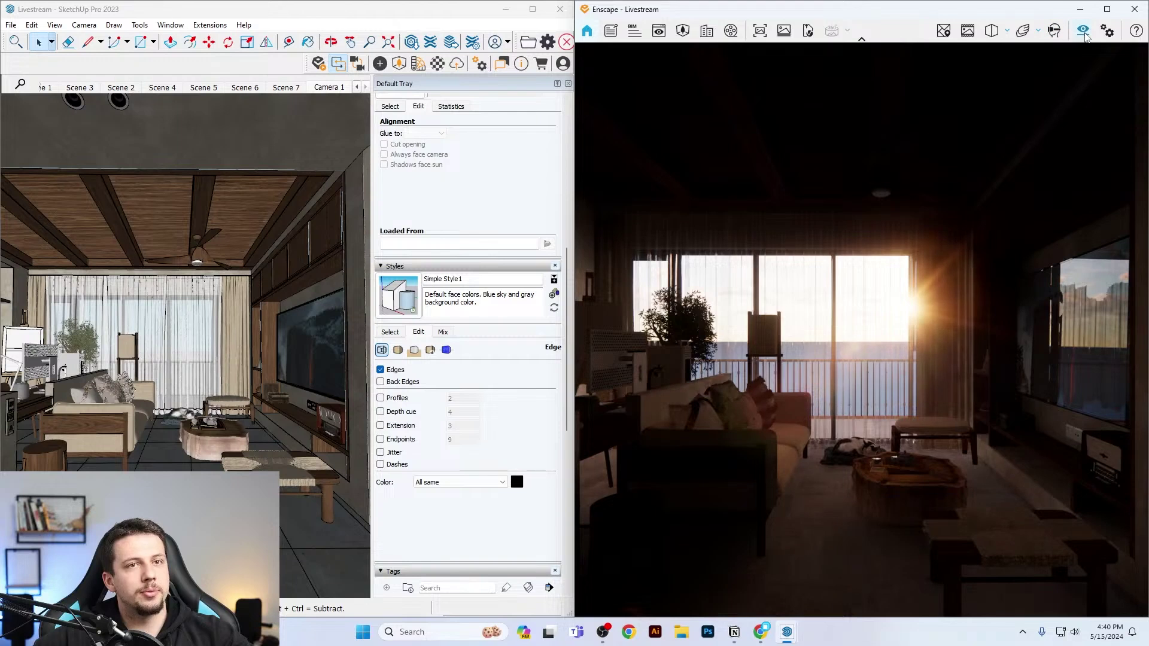
Set the sky's horizon source to Skybox and load the Urban.hdr file.
click(1083, 30)
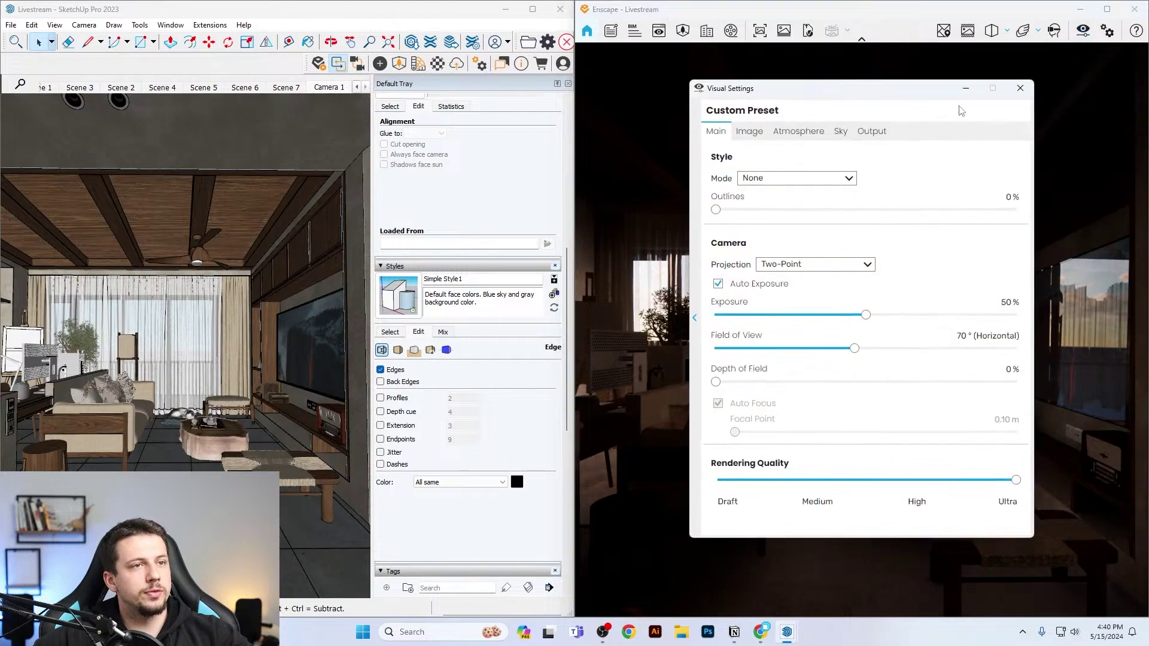
click(842, 132)
drag(778, 88, 251, 95)
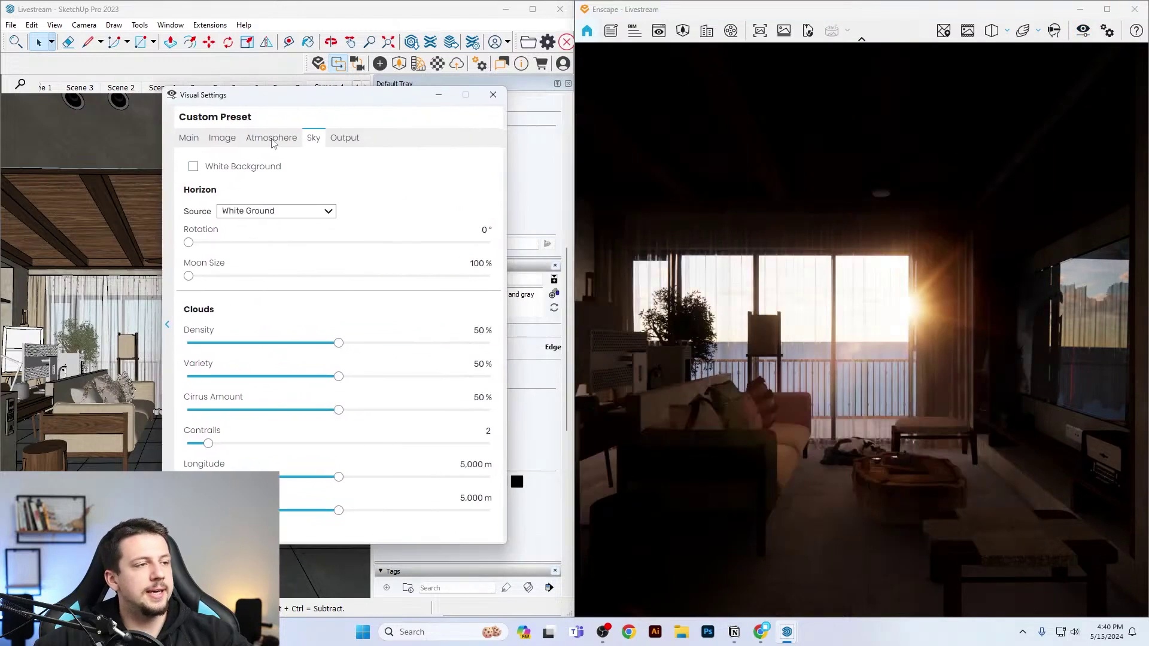
click(281, 211)
click(271, 241)
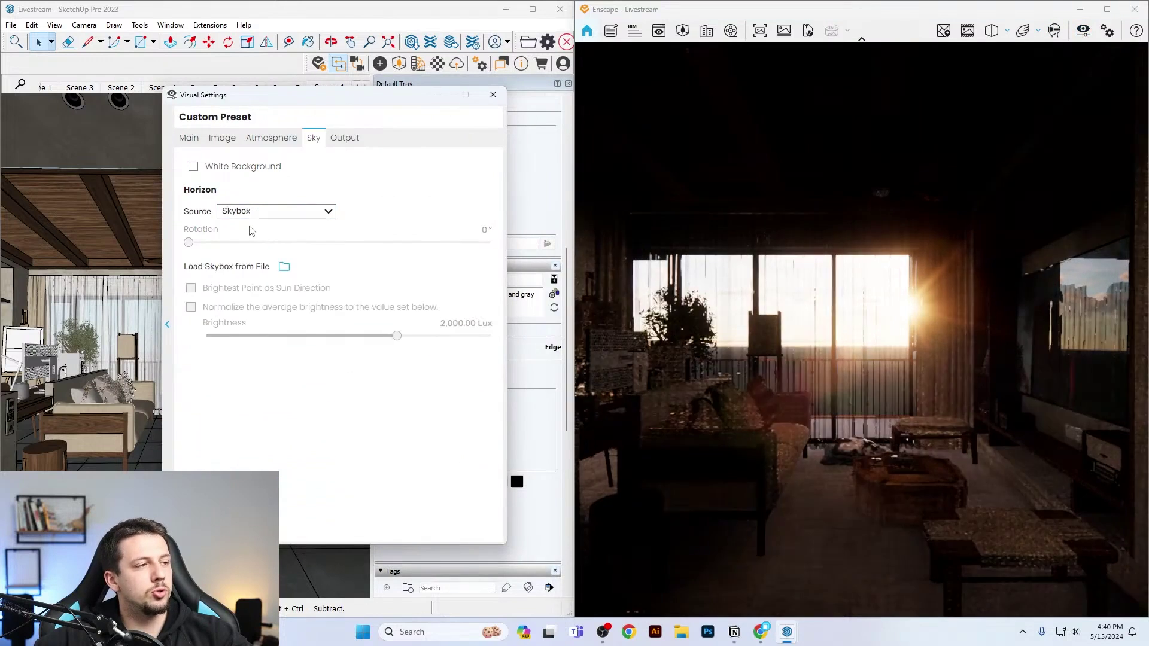
click(284, 267)
drag(378, 114, 981, 115)
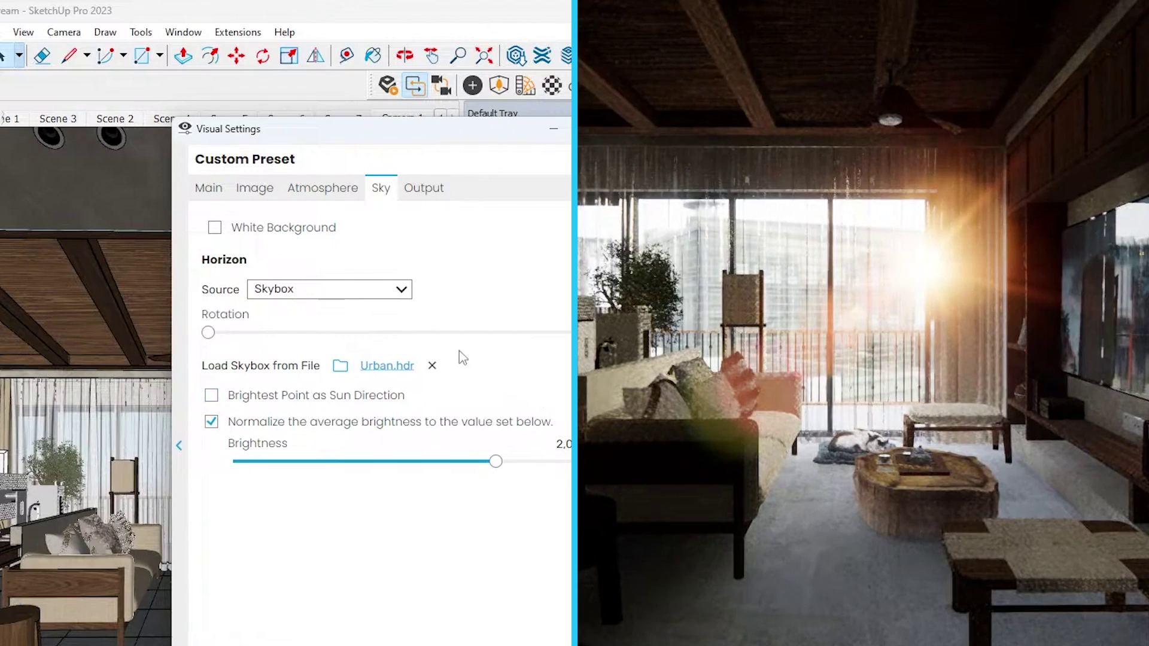
Use the skybox's brightest point as the sun direction and close the visual settings.
click(274, 399)
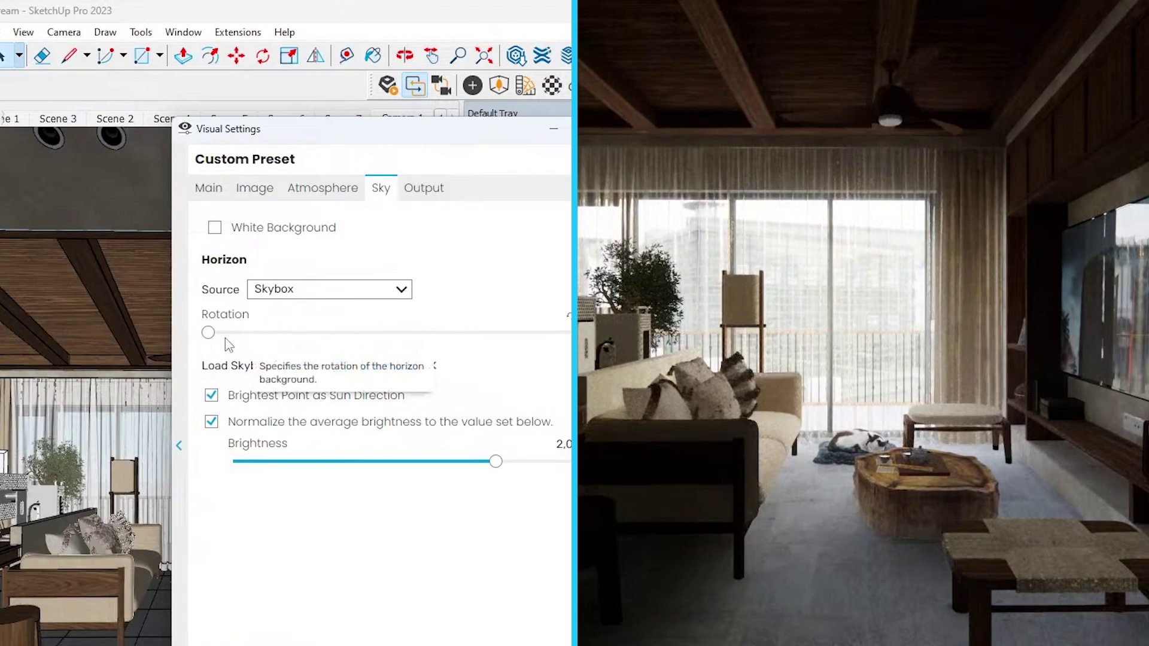
mouse_move(486, 137)
mouse_down()
mouse_move(317, 179)
mouse_move(421, 181)
mouse_up()
click(484, 174)
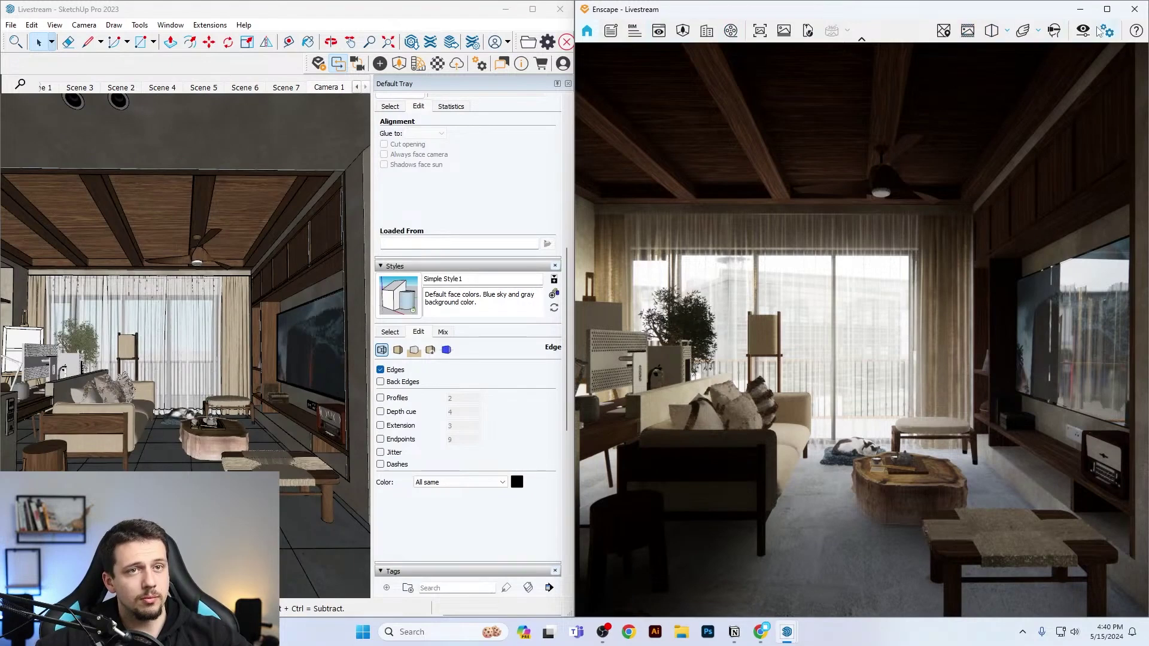
Change the output resolution to Custom with a width of 1080 pixels and show the safe frame in the render view.
click(1082, 30)
click(295, 171)
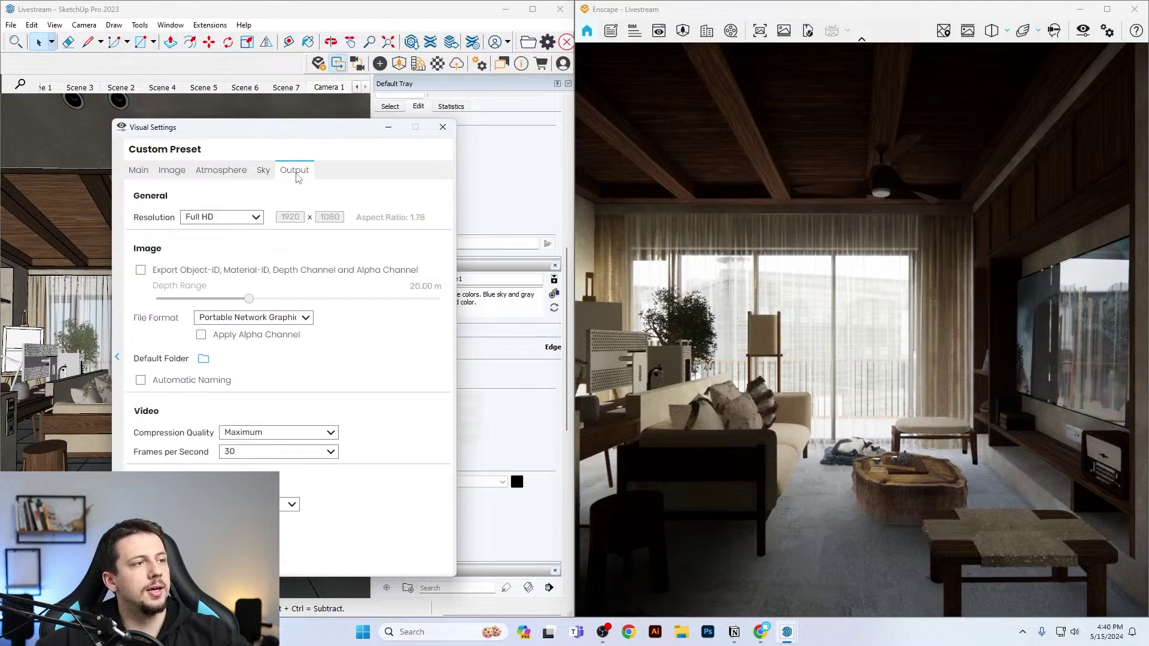
click(201, 298)
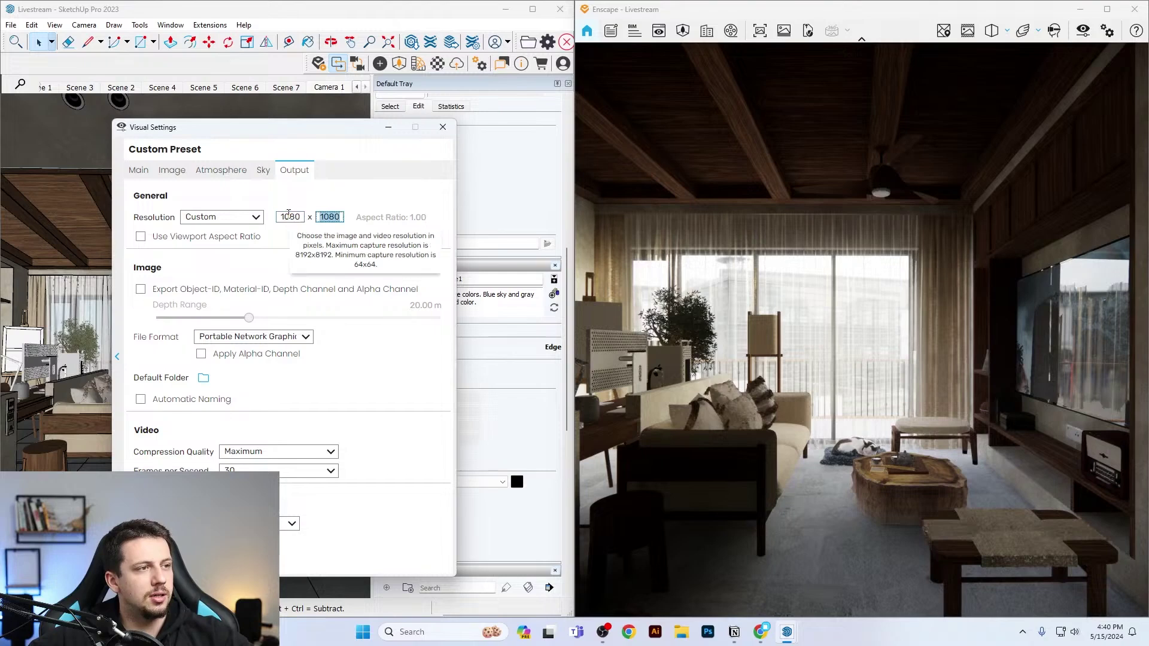
click(965, 33)
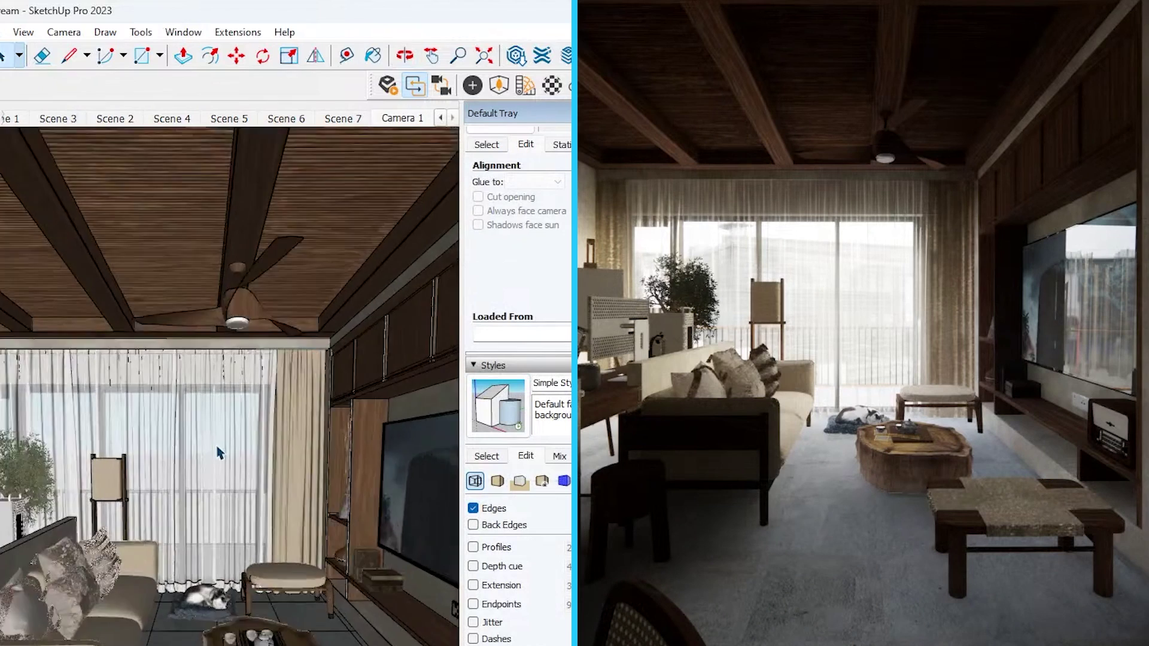
Set the sheer curtain material's transparency type to Cutout and load Perforated sheets-01.png as its texture.
scroll(197, 456, down, 5)
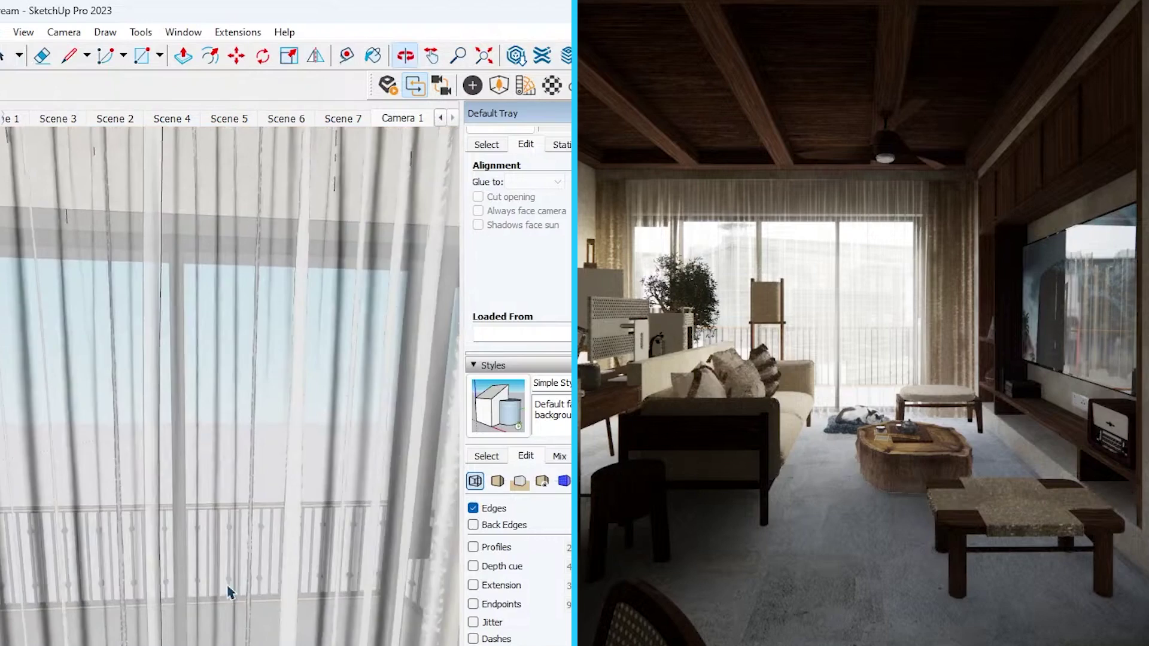
scroll(230, 592, down, 1)
click(552, 86)
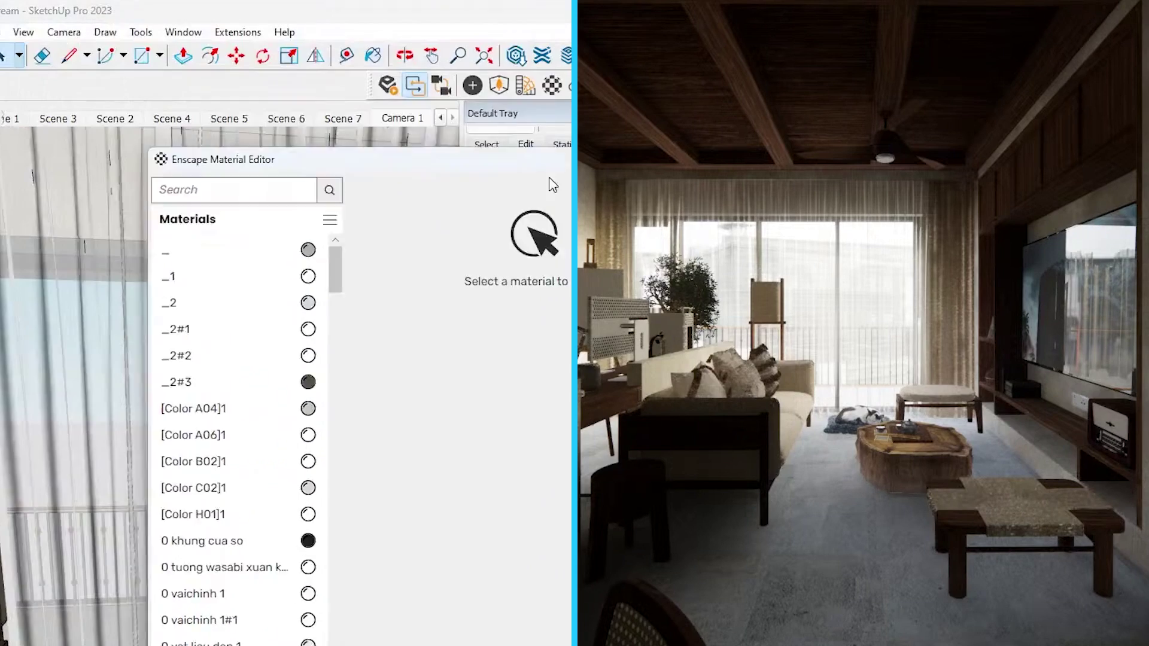
click(226, 290)
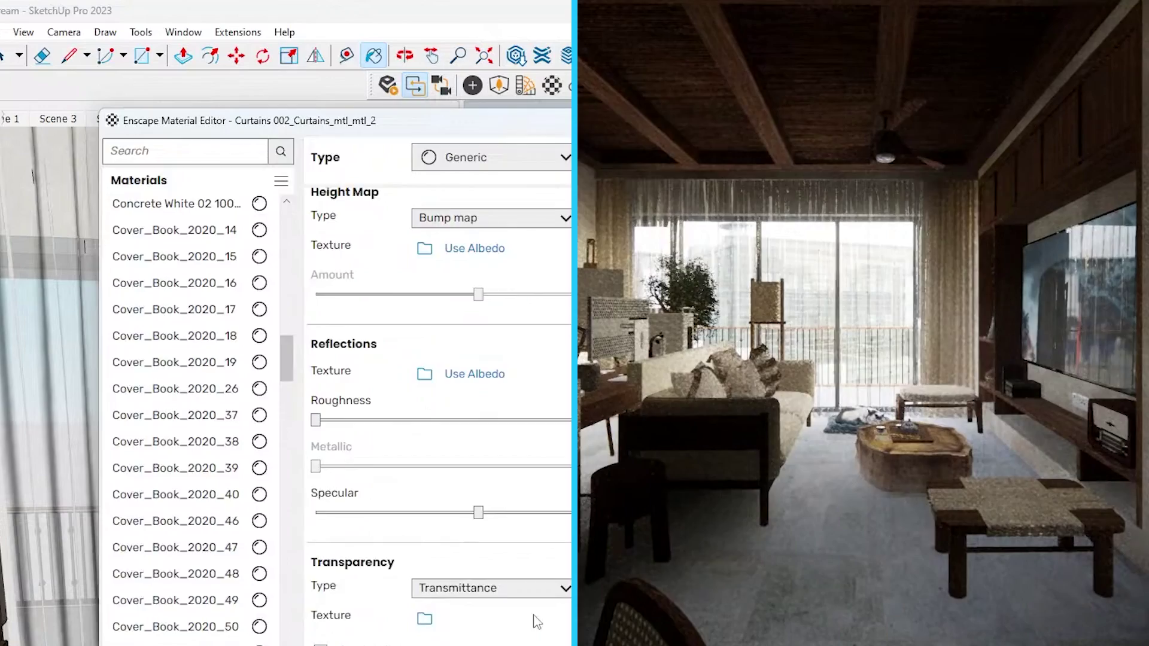
click(504, 586)
click(500, 610)
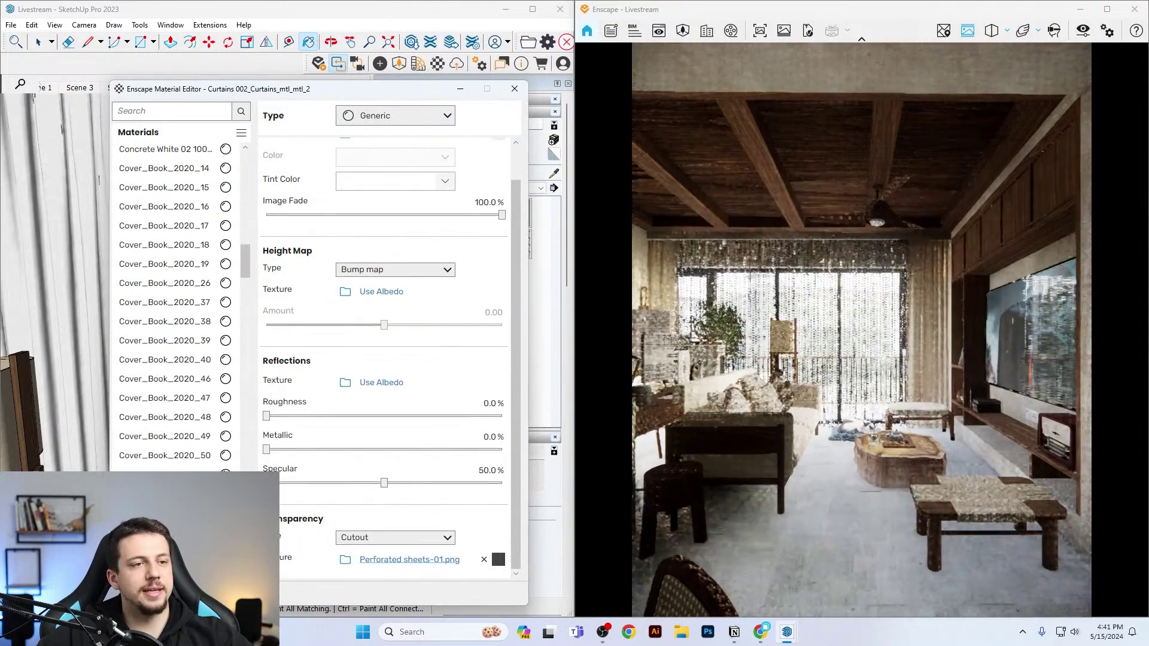
Set the curtain material's explicit texture transformation to 0.2 m width and 0.2 m height.
click(500, 561)
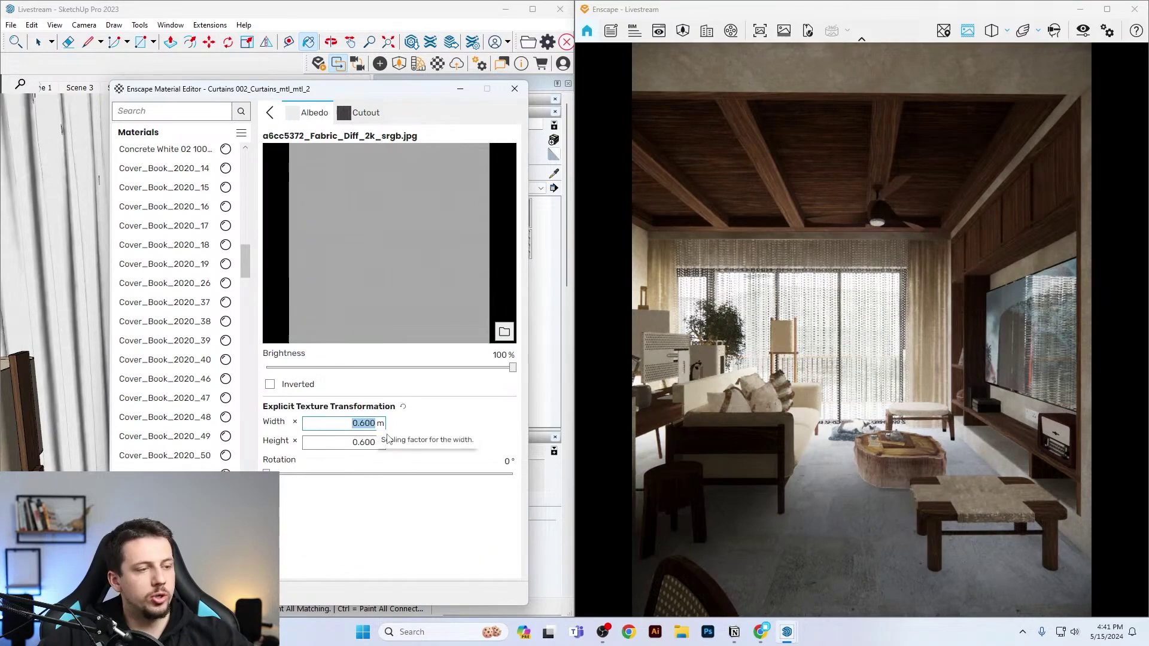
text(0.2)
key(Return)
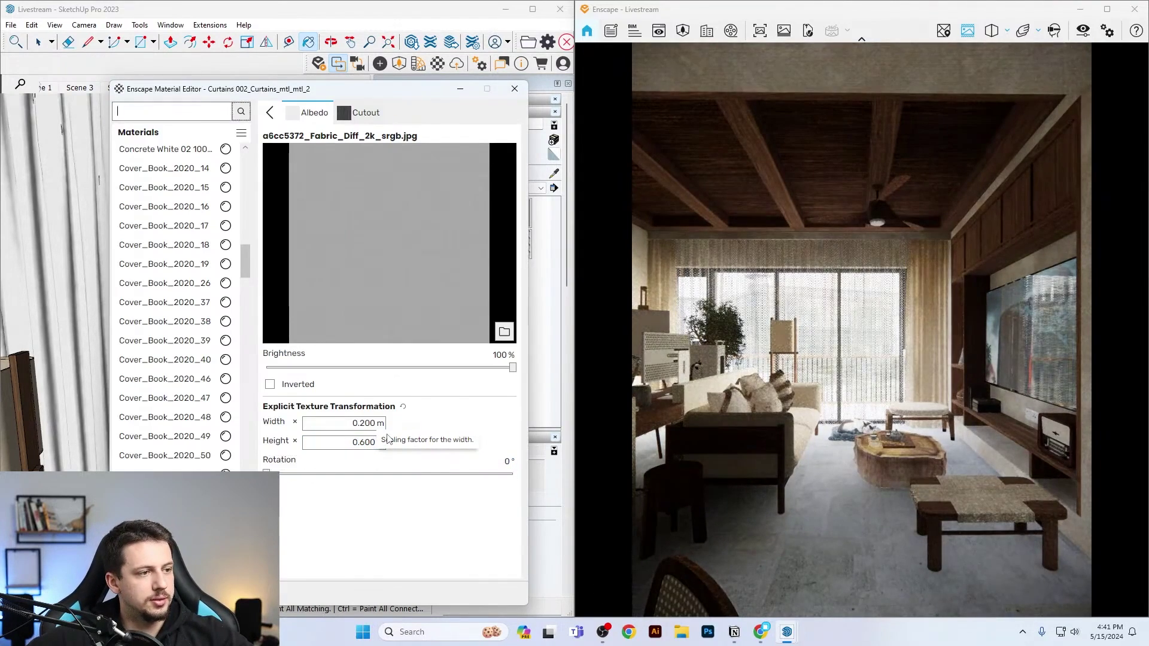
click(360, 445)
text(0)
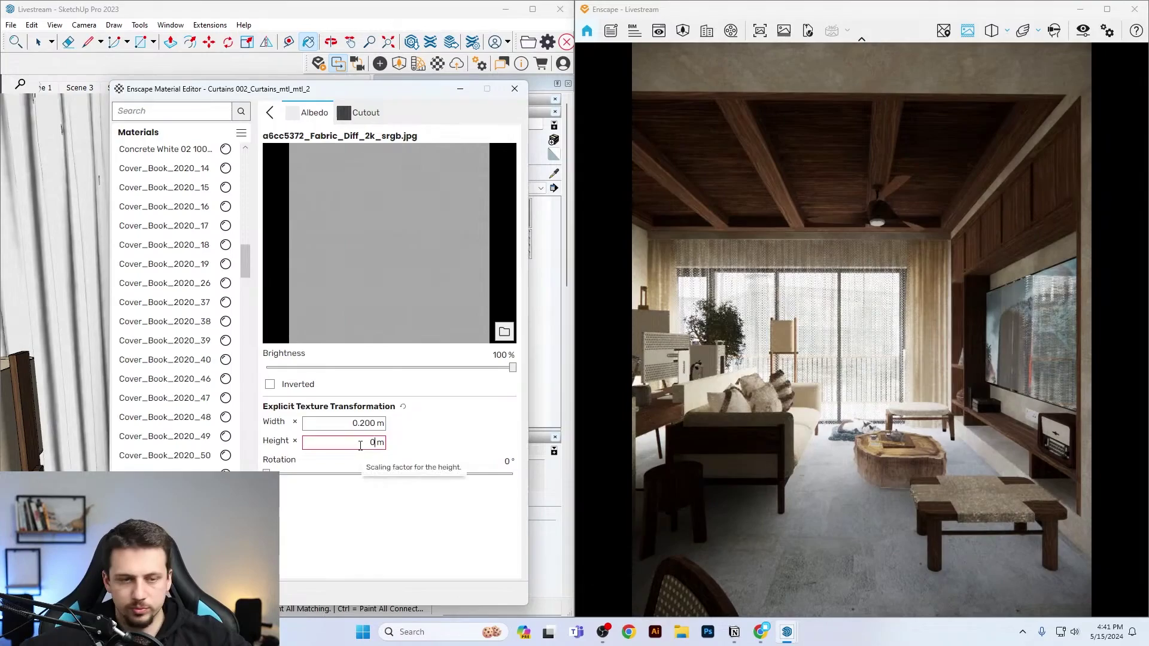
text(.2)
key(Return)
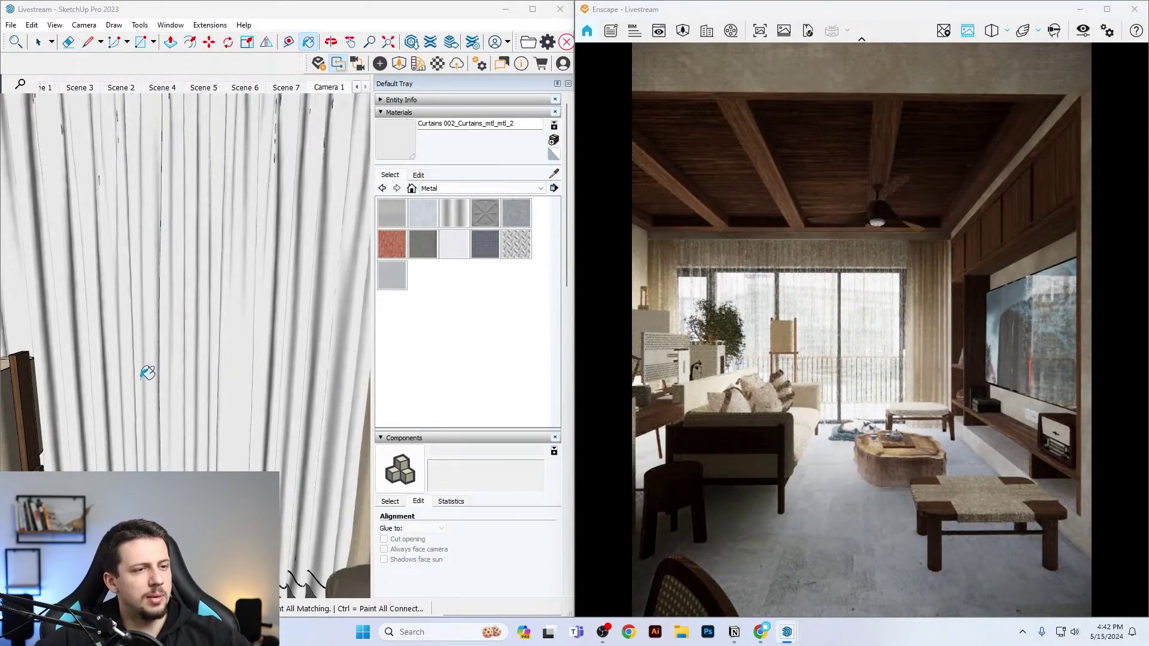
Place a rectangular Enscape light upright at the outer corner of the balcony railing.
key(space)
scroll(147, 407, down, 5)
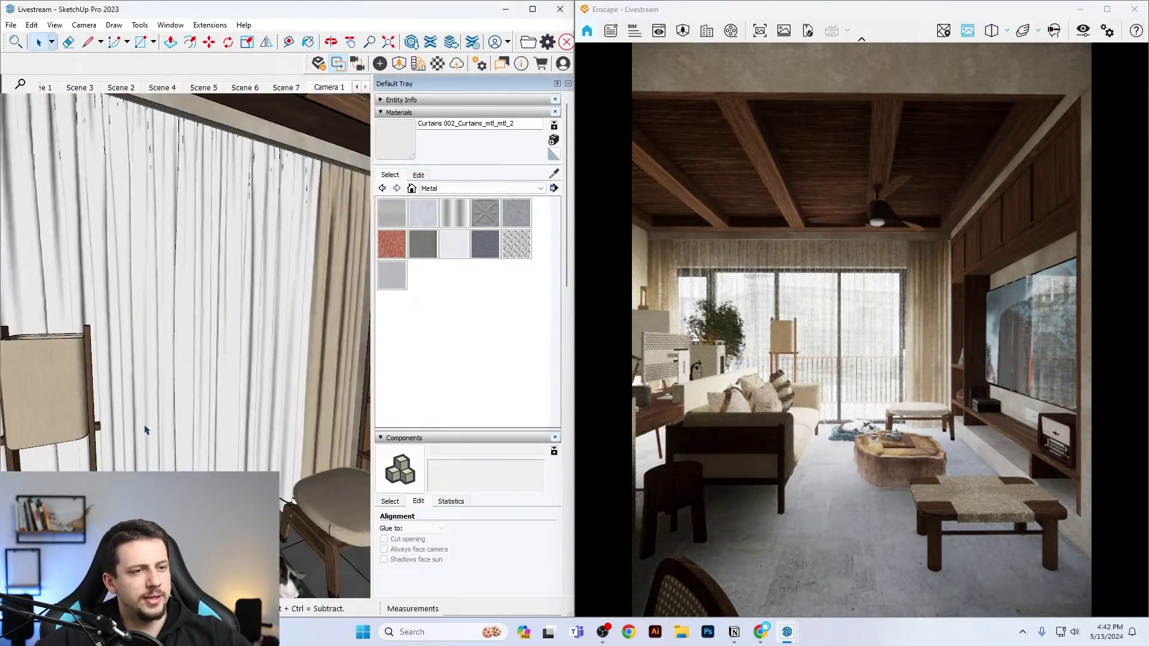
mouse_move(129, 422)
middle_down()
mouse_move(251, 377)
mouse_move(213, 396)
middle_up()
scroll(252, 375, down, 5)
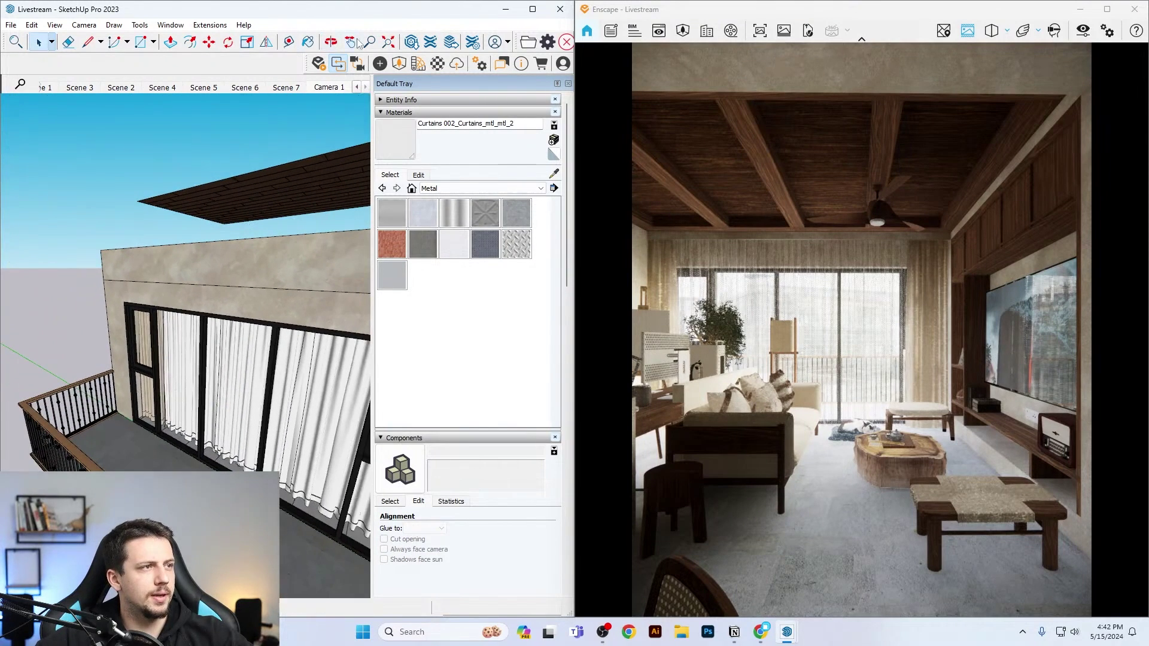
click(380, 63)
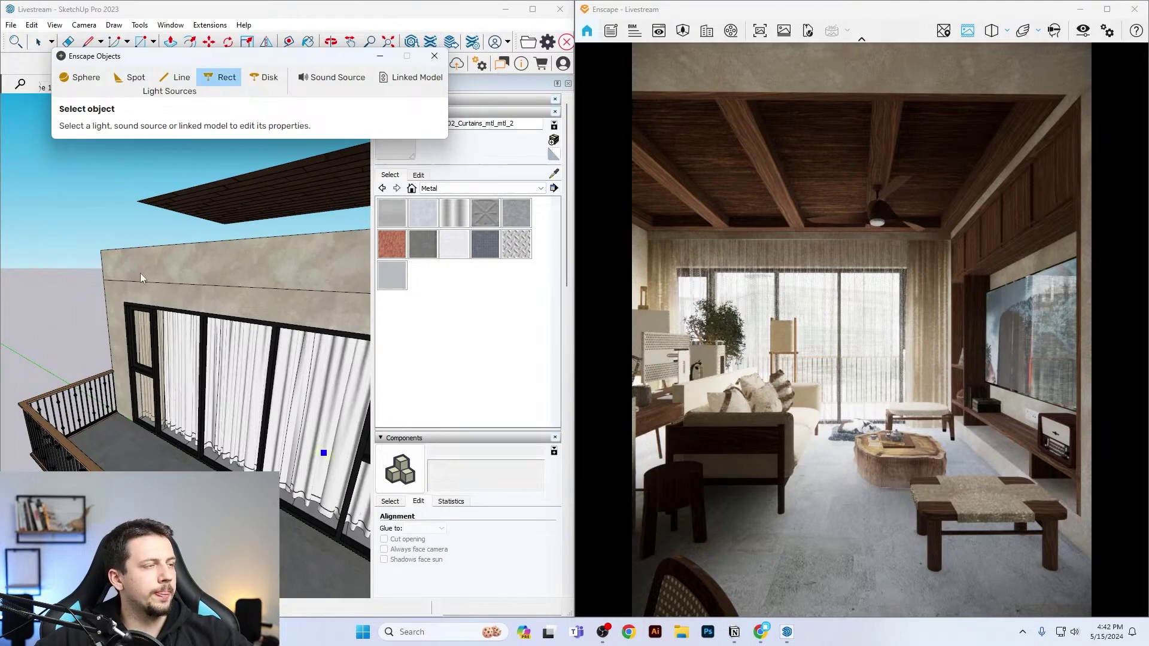
scroll(261, 389, down, 3)
middle_drag(220, 334, 83, 454)
scroll(195, 430, up, 5)
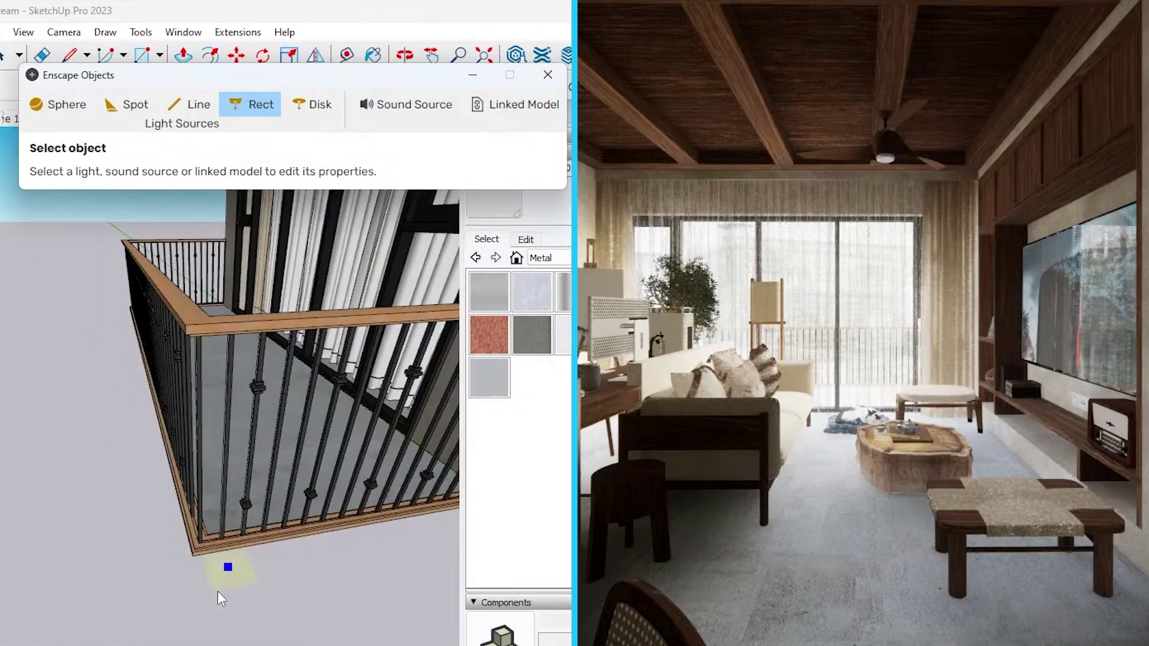
middle_drag(246, 332, 248, 400)
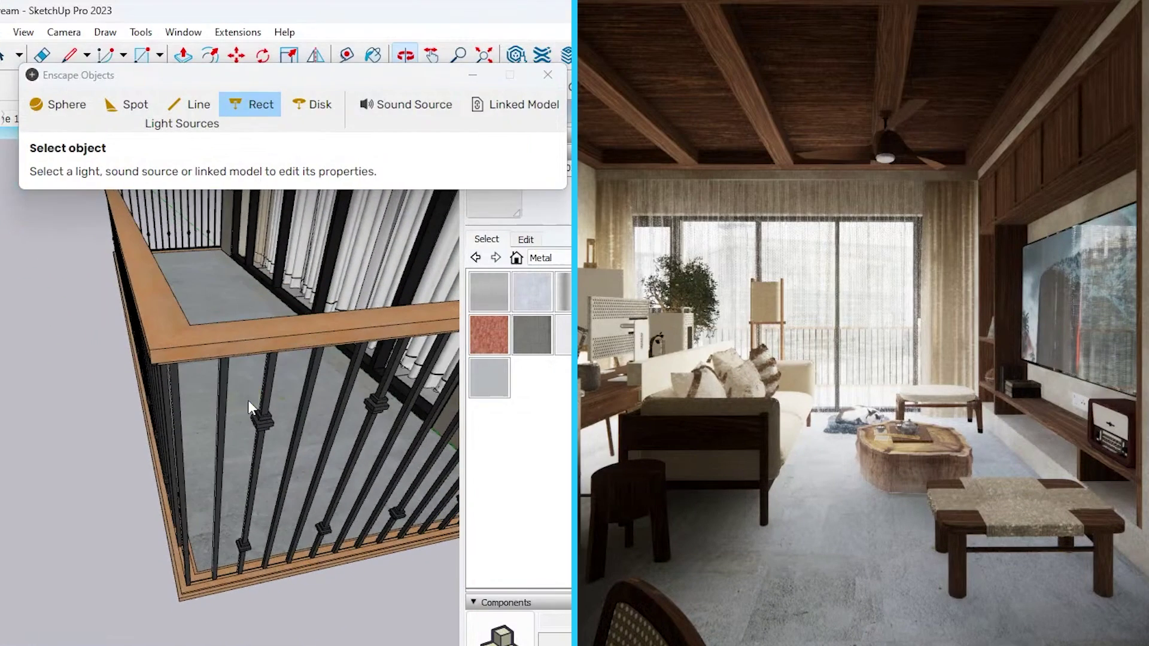
click(239, 339)
click(285, 336)
scroll(254, 536, down, 4)
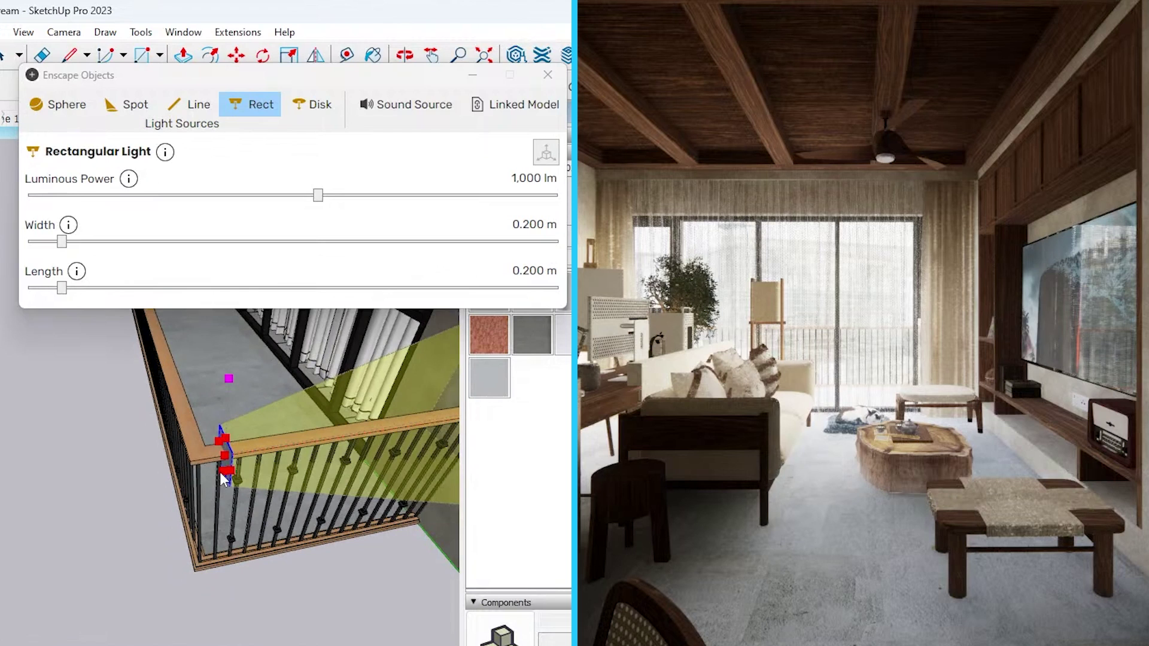
Move the rectangular light to the foot of the balcony window and set its width and length to 3 m.
key(m)
click(230, 485)
scroll(283, 396, up, 4)
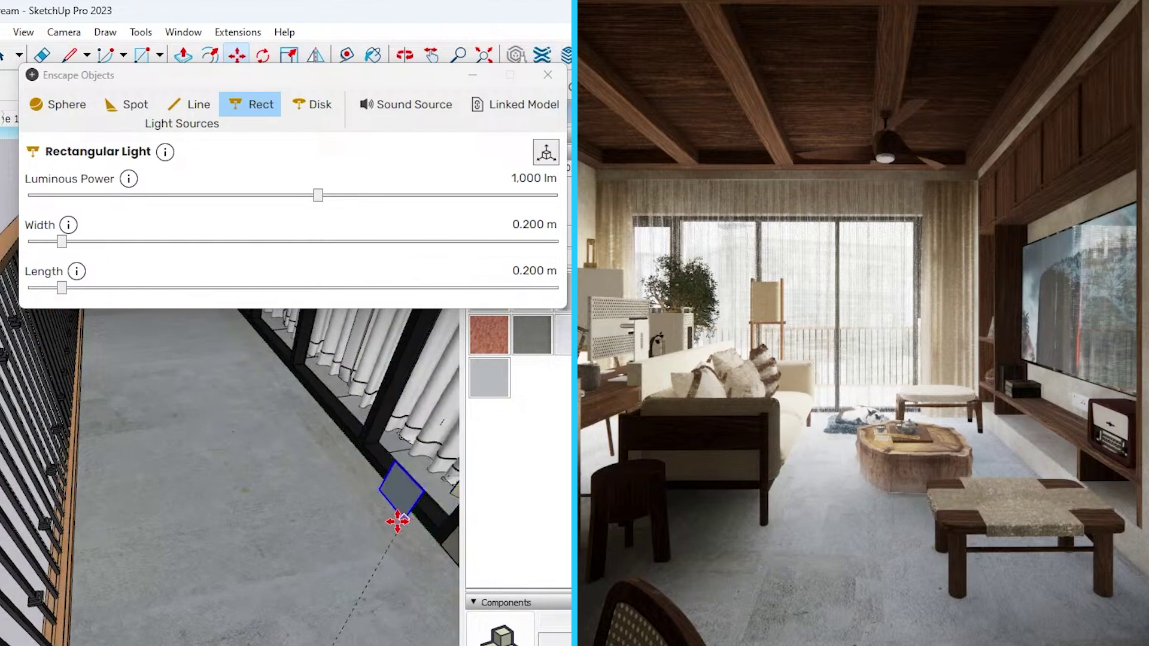
drag(62, 241, 558, 241)
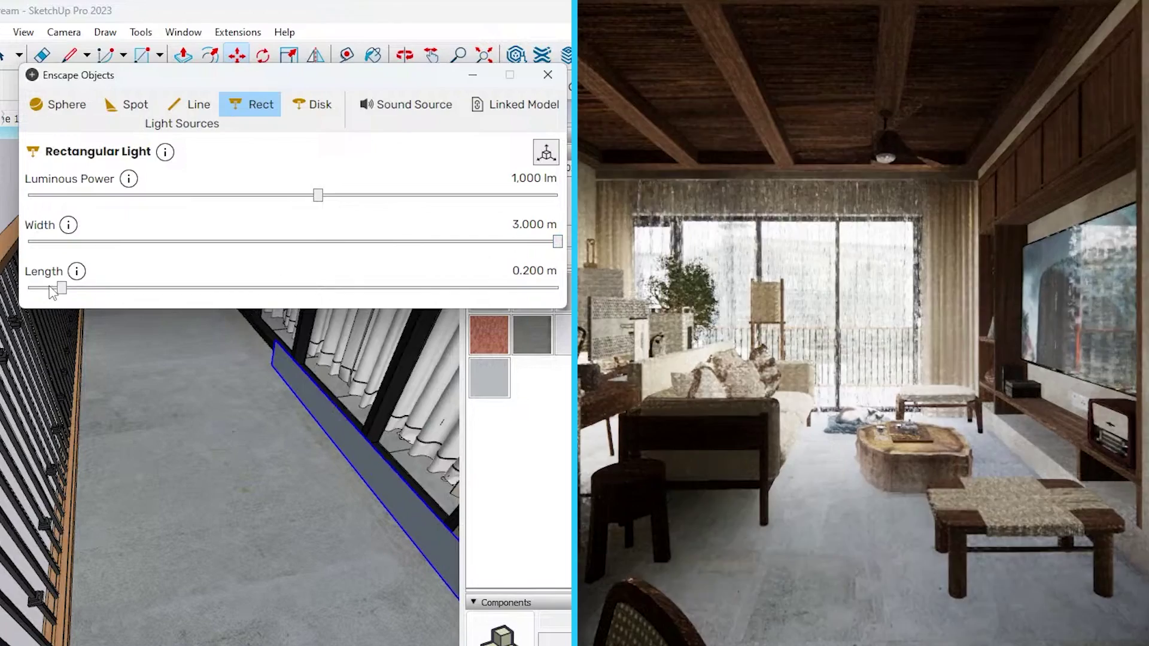
drag(61, 288, 558, 288)
click(474, 76)
Move the light panel up in front of the balcony window and raise its luminous power to 35,136 lm.
scroll(105, 548, down, 5)
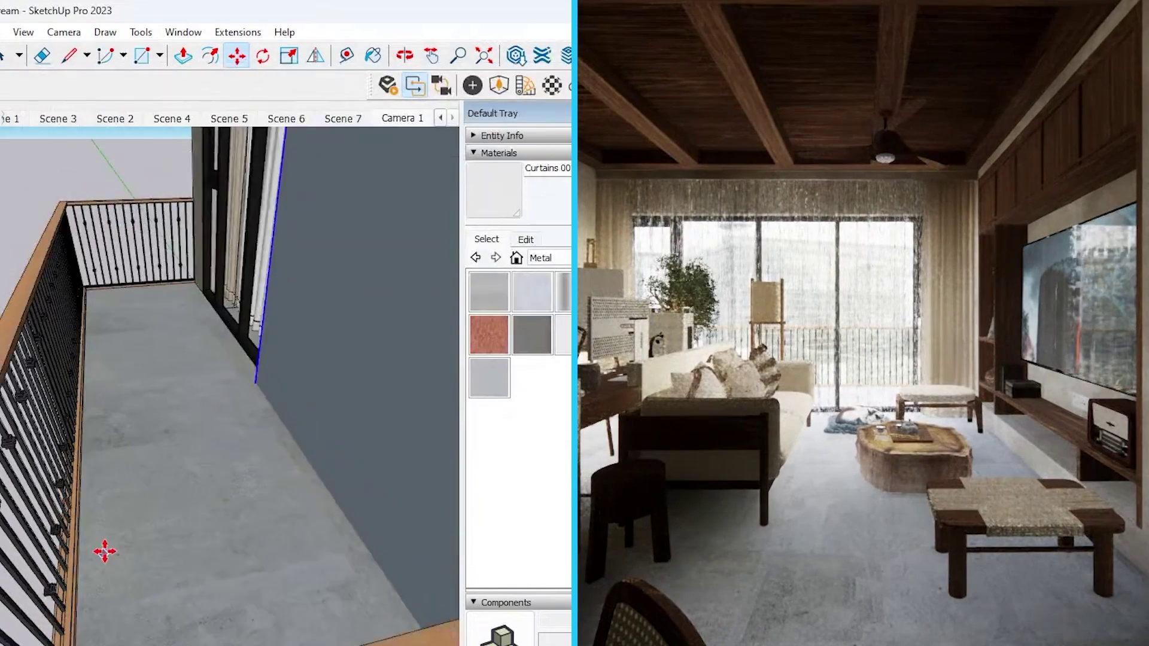
middle_drag(105, 549, 347, 448)
scroll(213, 396, down, 3)
scroll(213, 396, down, 3)
scroll(425, 392, down, 1)
click(425, 393)
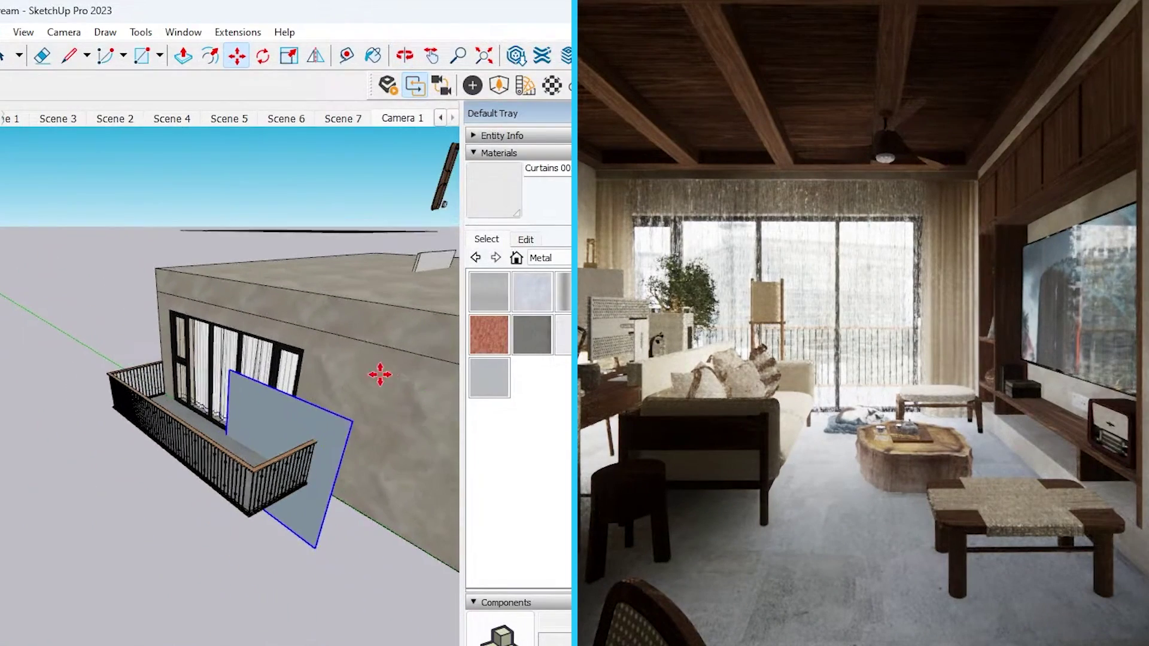
click(348, 342)
key(Escape)
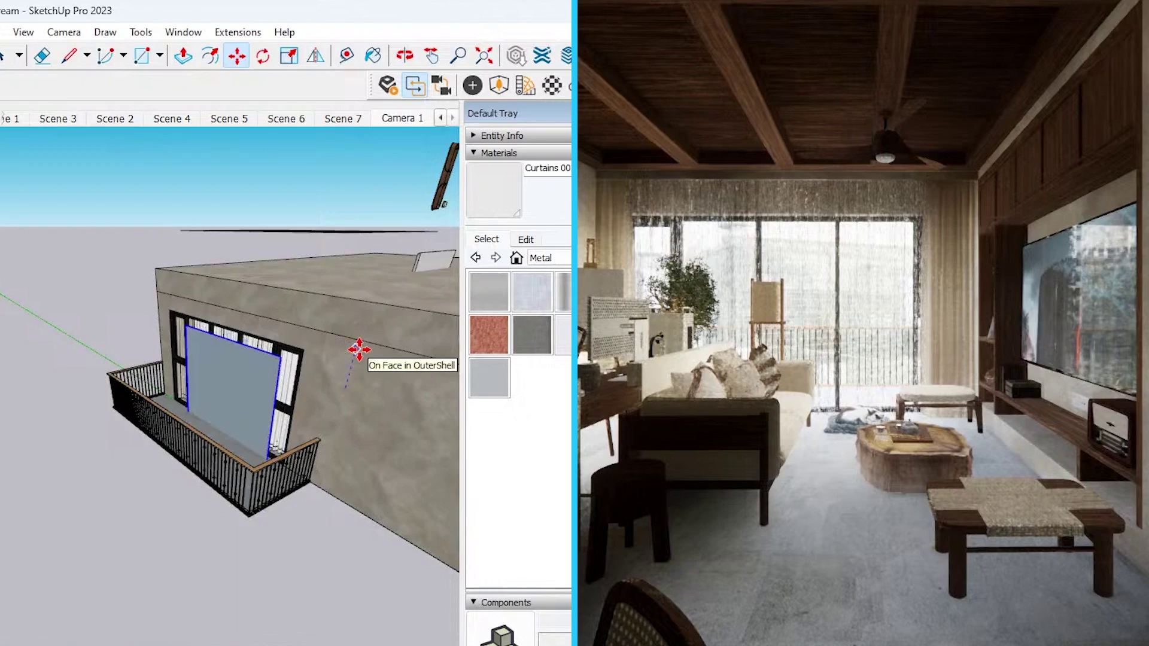
click(472, 85)
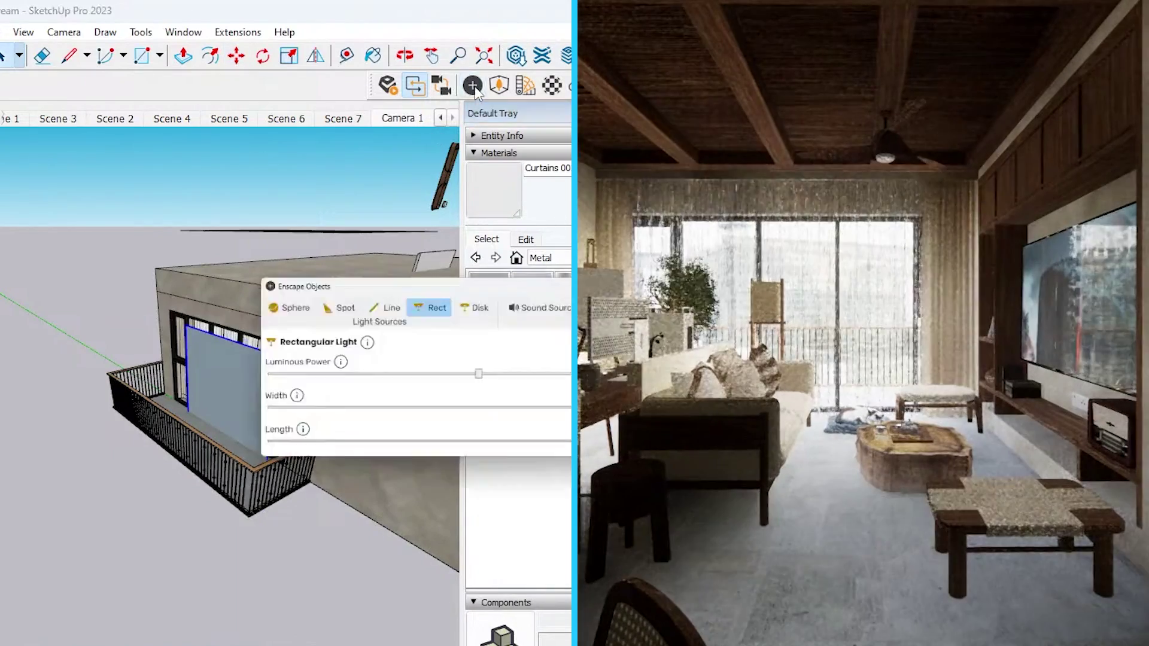
drag(319, 195, 465, 206)
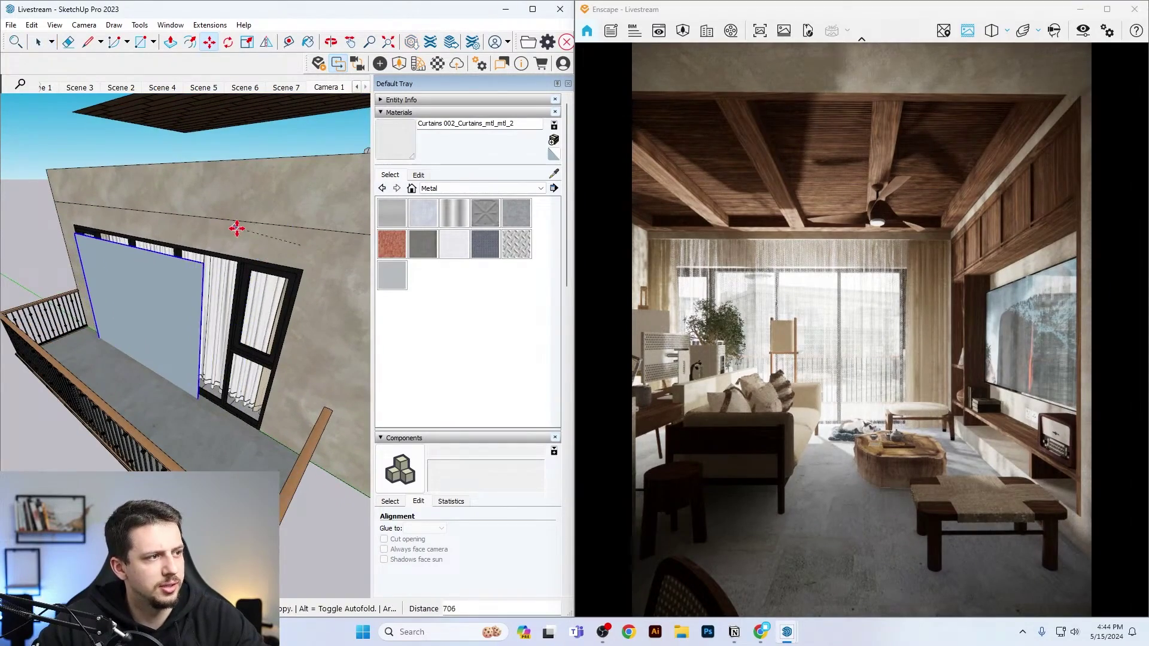
Move the light panel through the window into the living room, on the room side of the sheer curtains.
click(230, 232)
scroll(172, 392, up, 5)
mouse_move(218, 431)
middle_down()
mouse_move(4, 396)
mouse_move(2, 442)
middle_up()
middle_drag(135, 357, 3, 361)
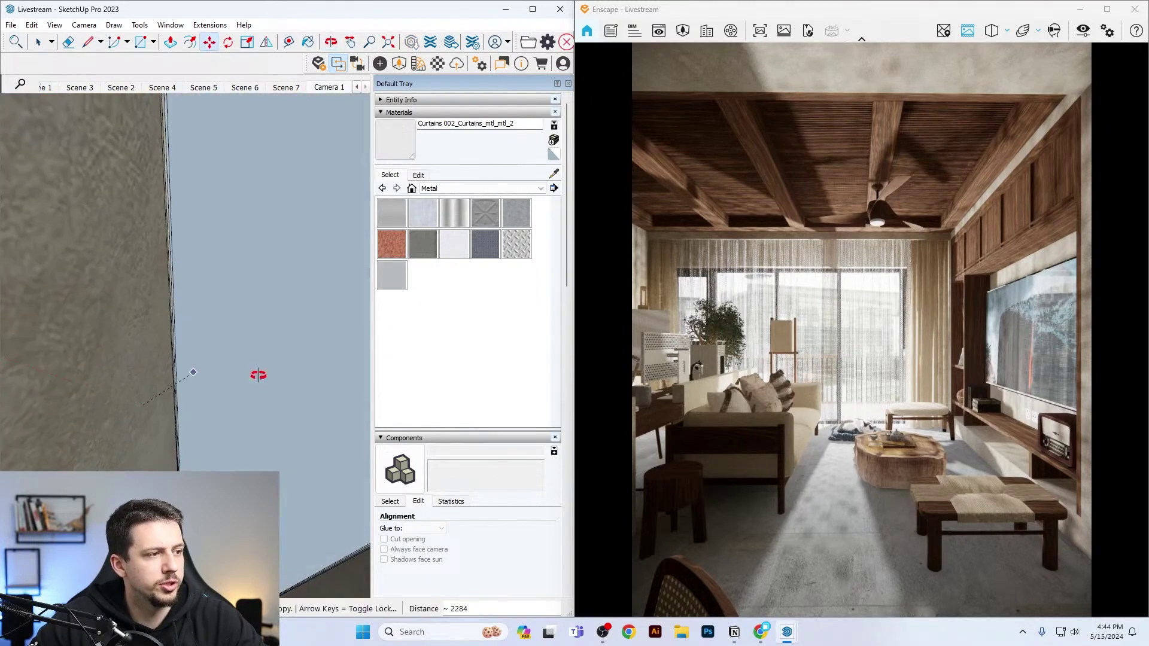
mouse_move(259, 375)
middle_down()
mouse_move(86, 338)
mouse_move(6, 251)
mouse_move(223, 390)
mouse_move(217, 448)
mouse_move(13, 287)
mouse_move(120, 252)
mouse_move(144, 270)
middle_up()
scroll(123, 374, down, 4)
scroll(143, 269, down, 2)
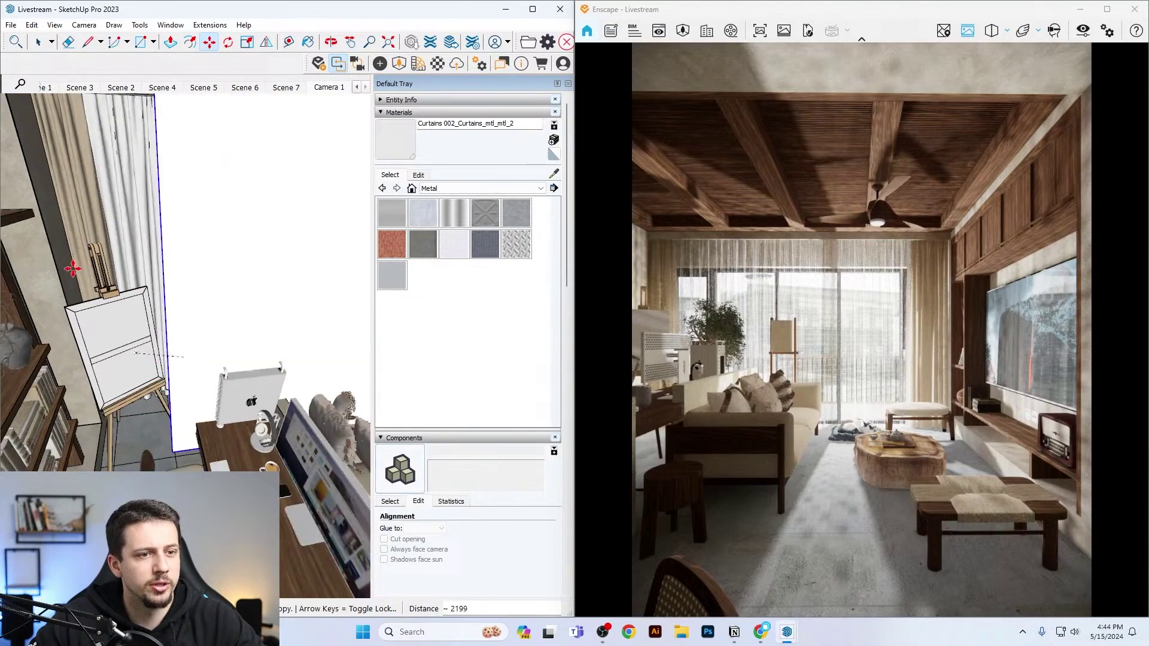
scroll(72, 267, down, 2)
mouse_move(336, 273)
middle_down()
mouse_move(210, 365)
mouse_move(192, 402)
mouse_move(114, 390)
mouse_move(149, 381)
middle_up()
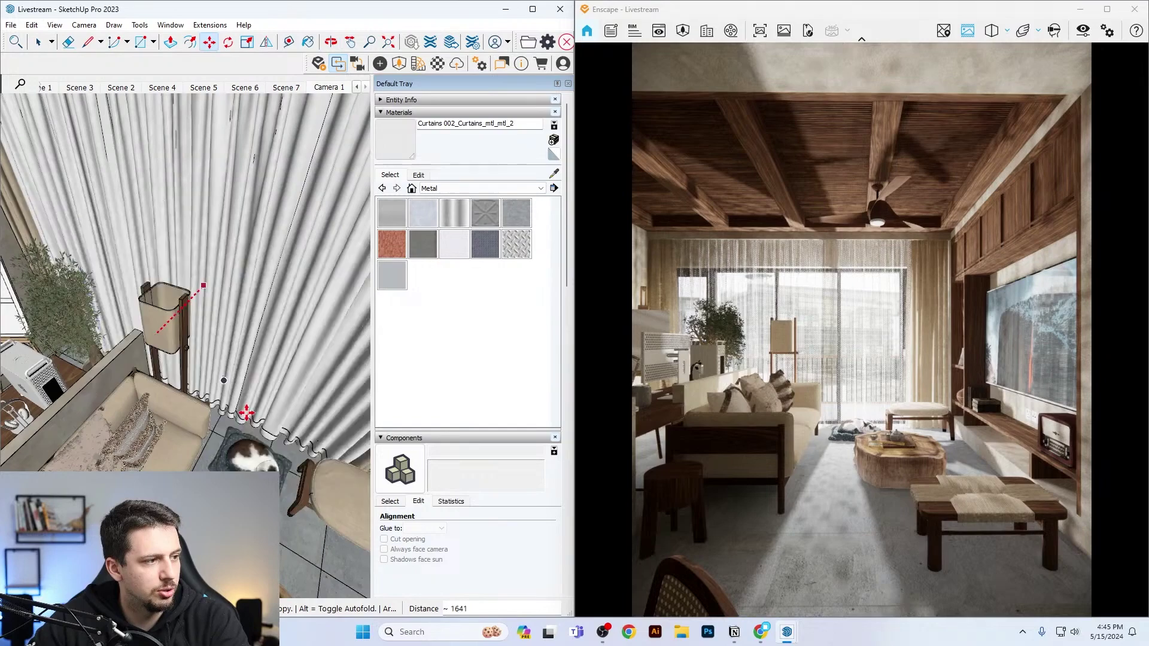
click(250, 434)
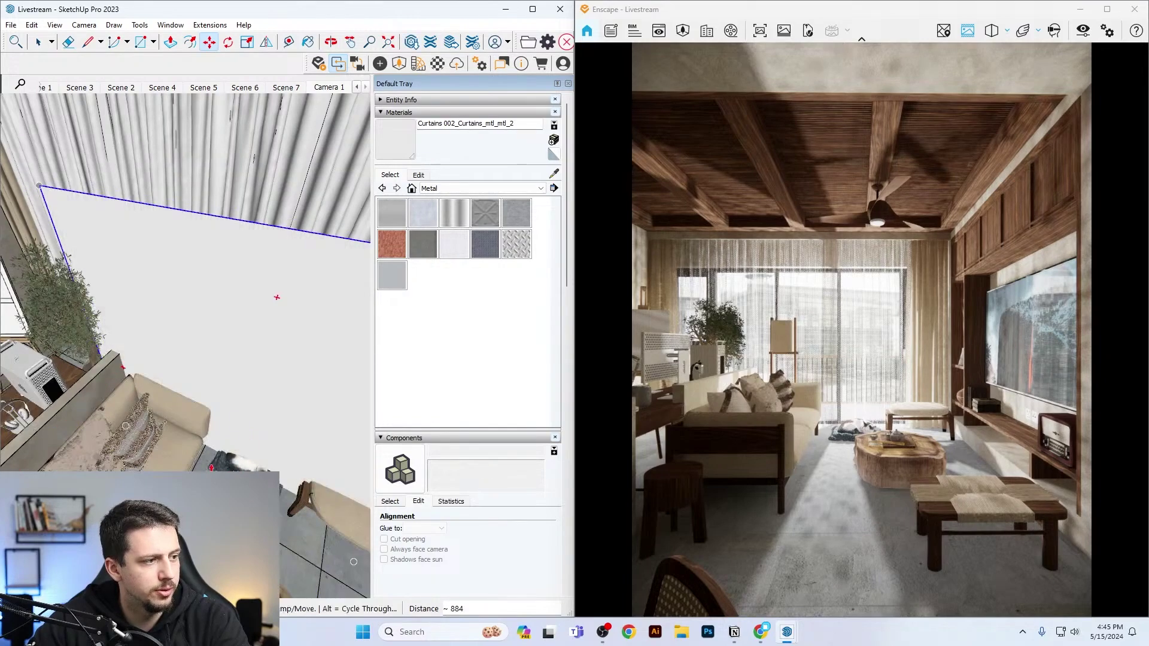
Adjust the light panel's position inside the room so it sits against the sheer curtains, centred between the side drapes.
scroll(210, 461, up, 5)
click(161, 466)
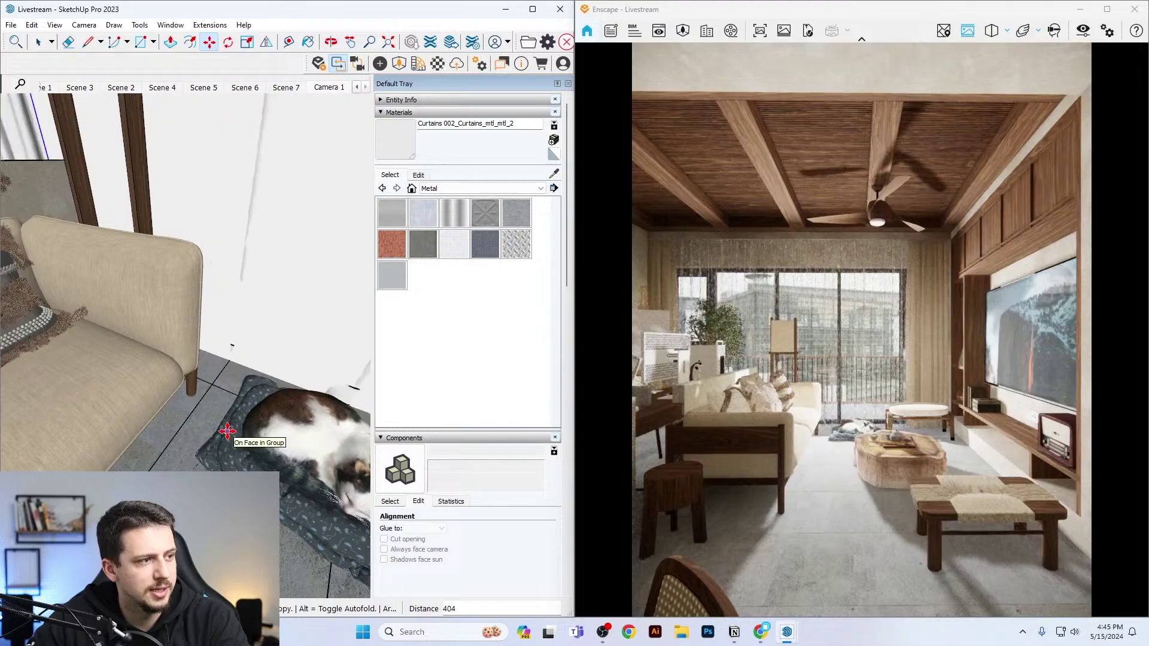
click(223, 435)
scroll(239, 408, down, 6)
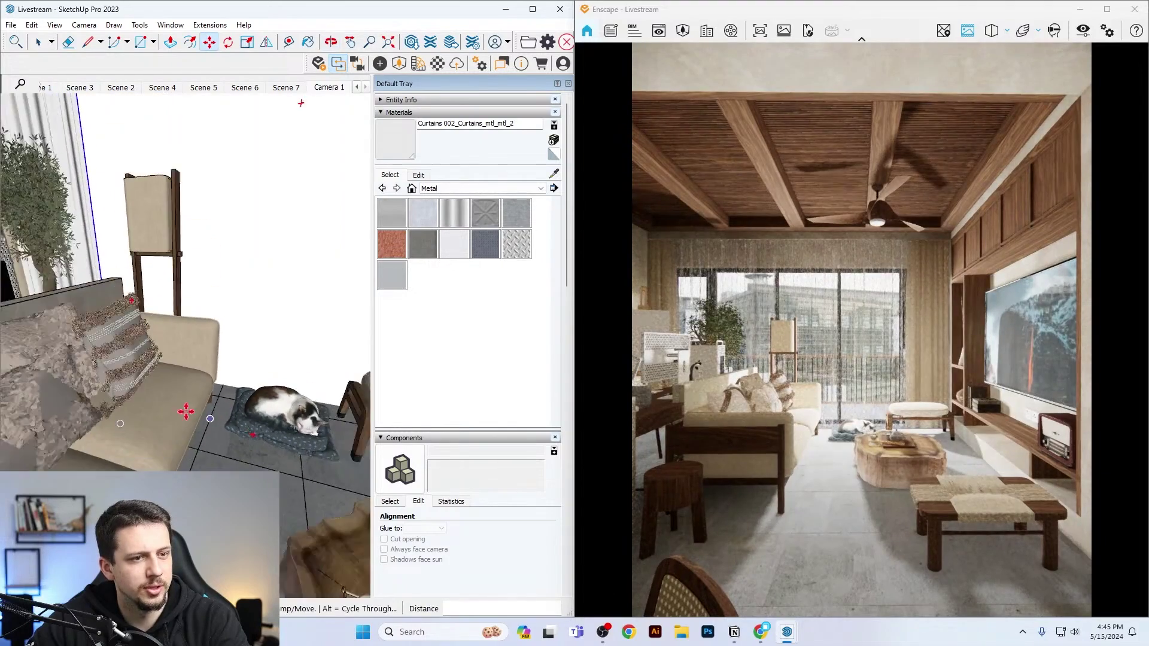
mouse_move(186, 411)
middle_down()
mouse_move(265, 333)
mouse_move(205, 341)
mouse_move(263, 303)
middle_up()
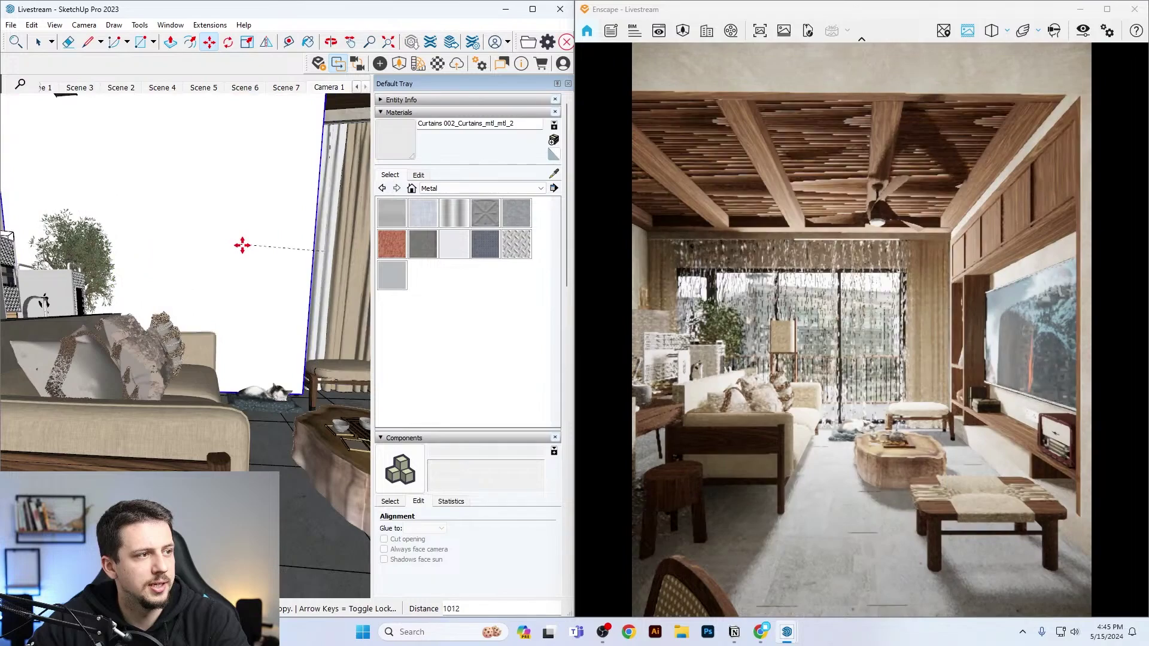
click(248, 248)
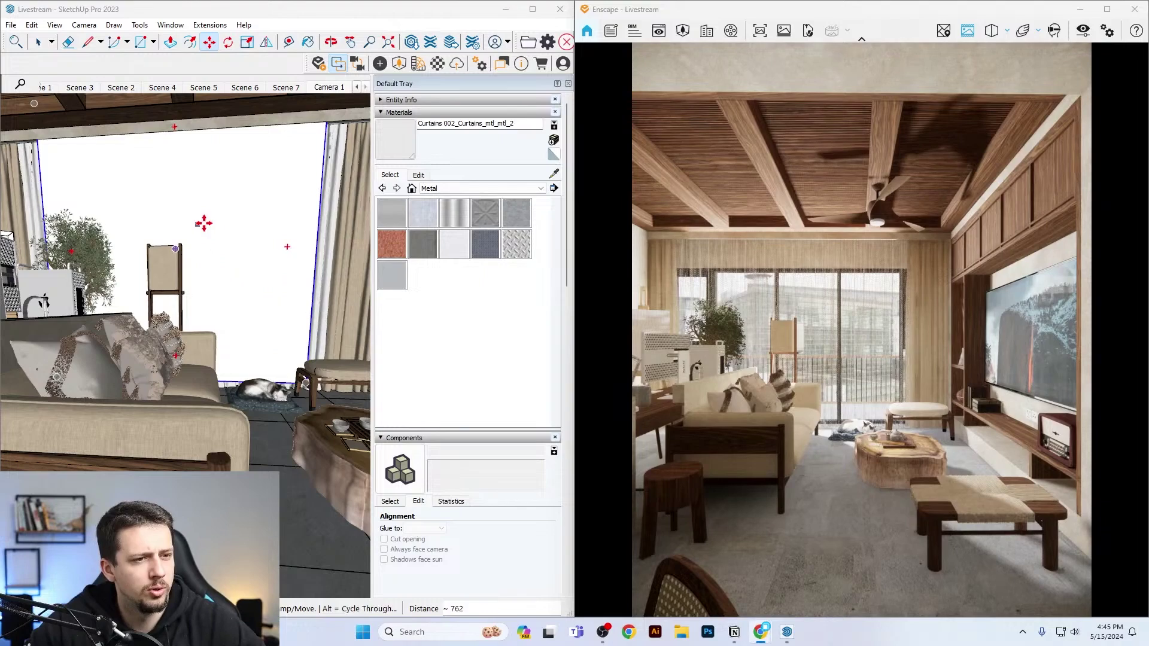
click(230, 249)
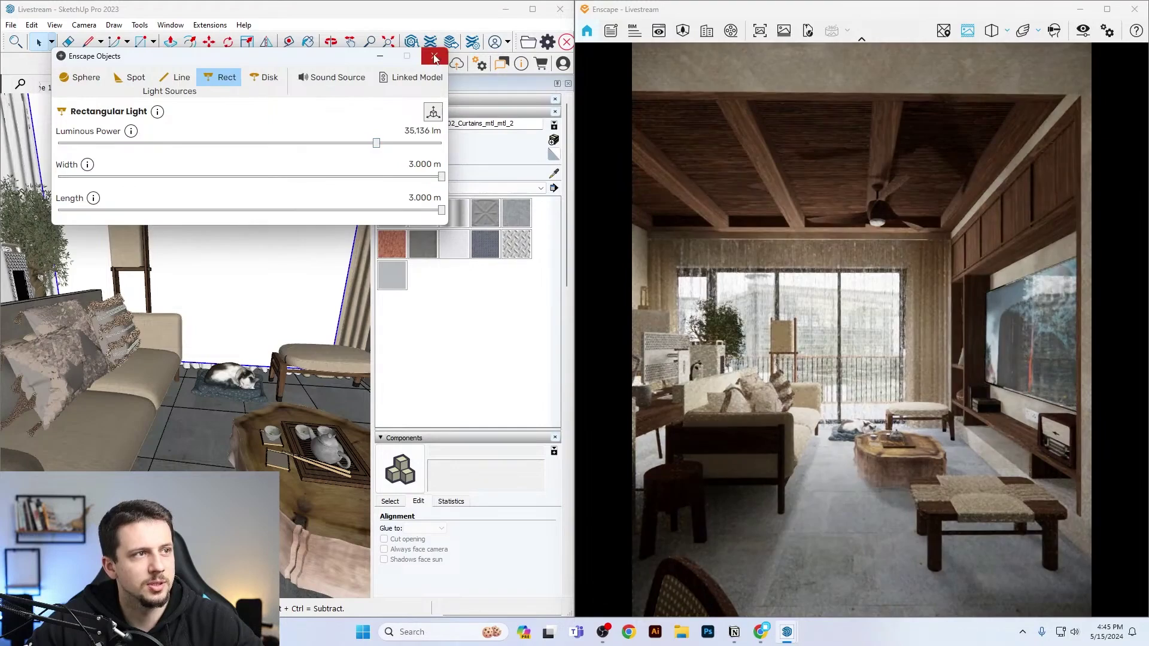
click(437, 56)
Turn off auto exposure in the visual settings and set the exposure to 66%.
click(1083, 30)
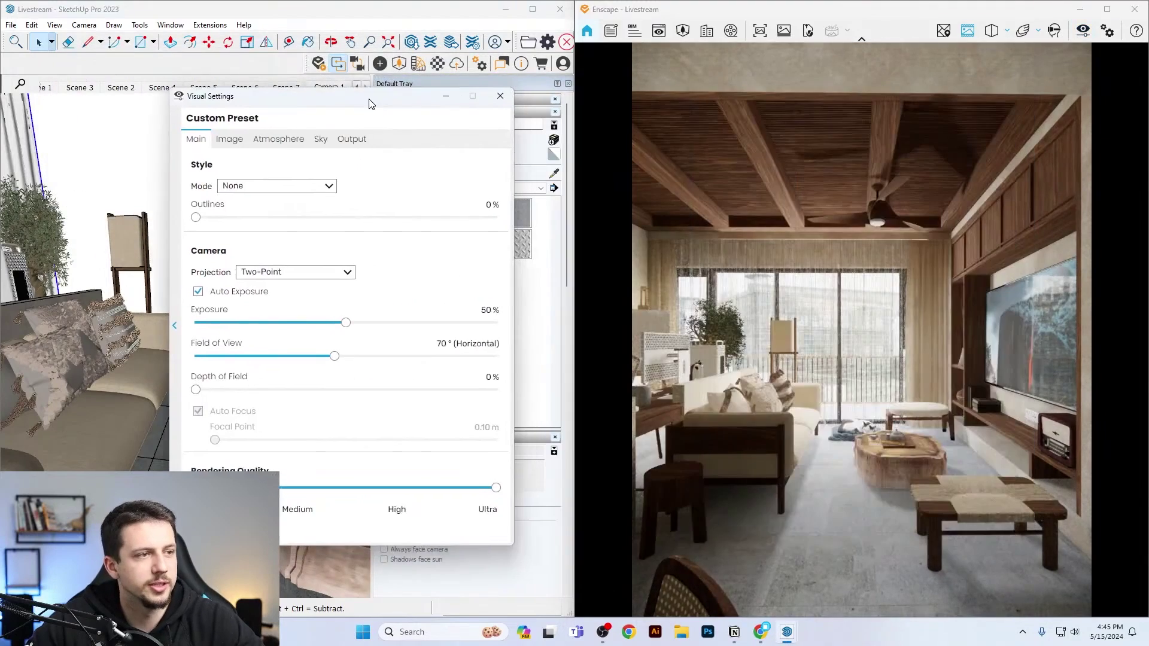
drag(369, 104, 361, 105)
click(253, 293)
drag(337, 324, 386, 328)
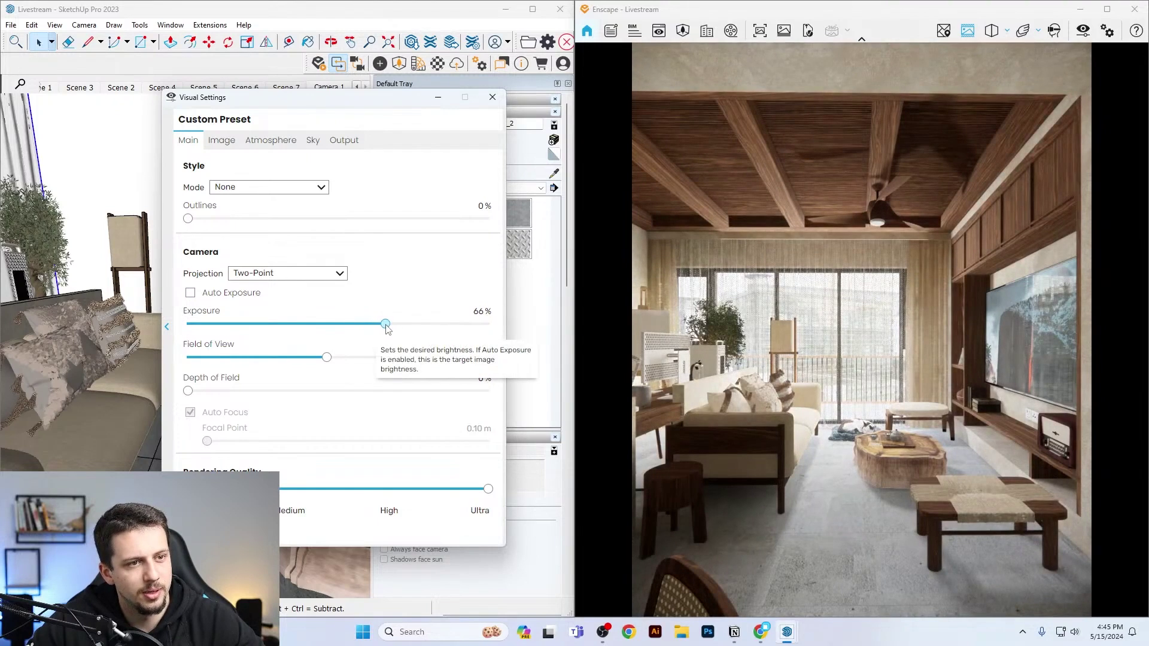
click(492, 96)
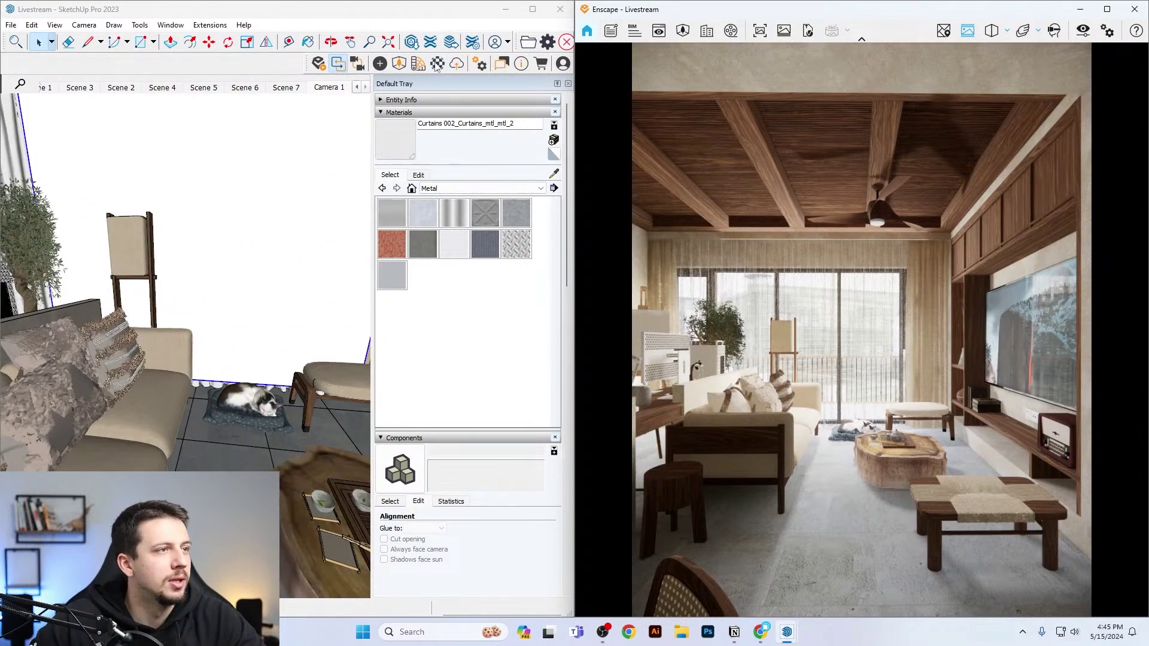
Use the albedo texture as a bump map for the sofa's 0 vaichinh 1 fabric material, with an amount of 7.27.
click(438, 63)
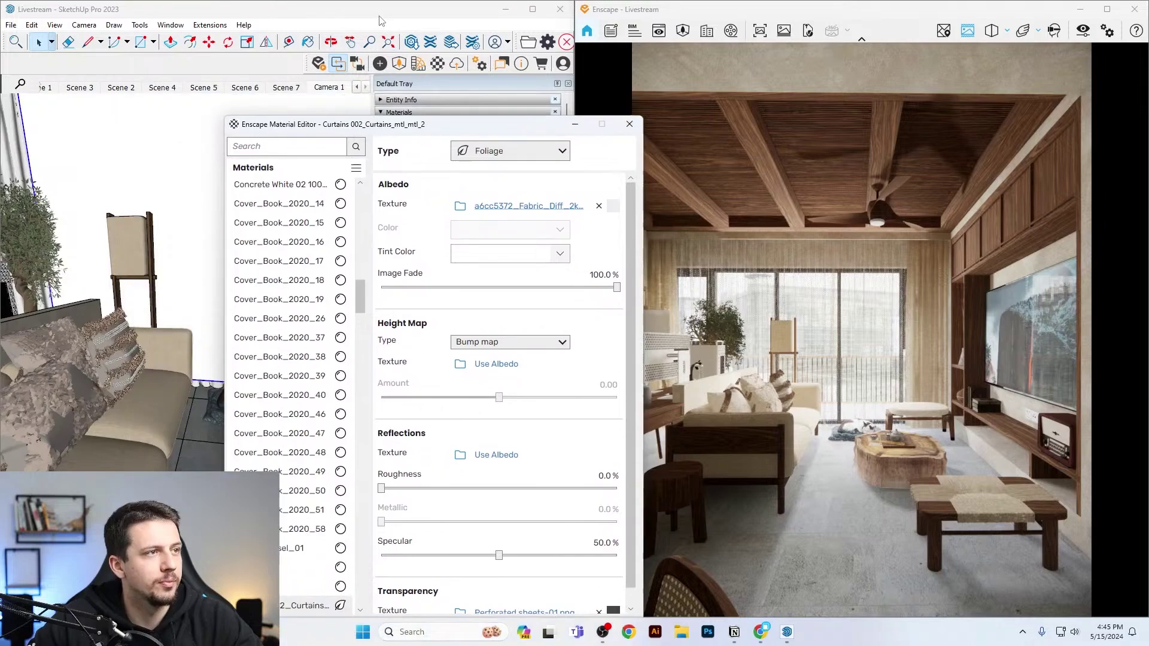
scroll(161, 354, down, 4)
scroll(141, 423, up, 4)
middle_drag(141, 423, 119, 383)
key(b)
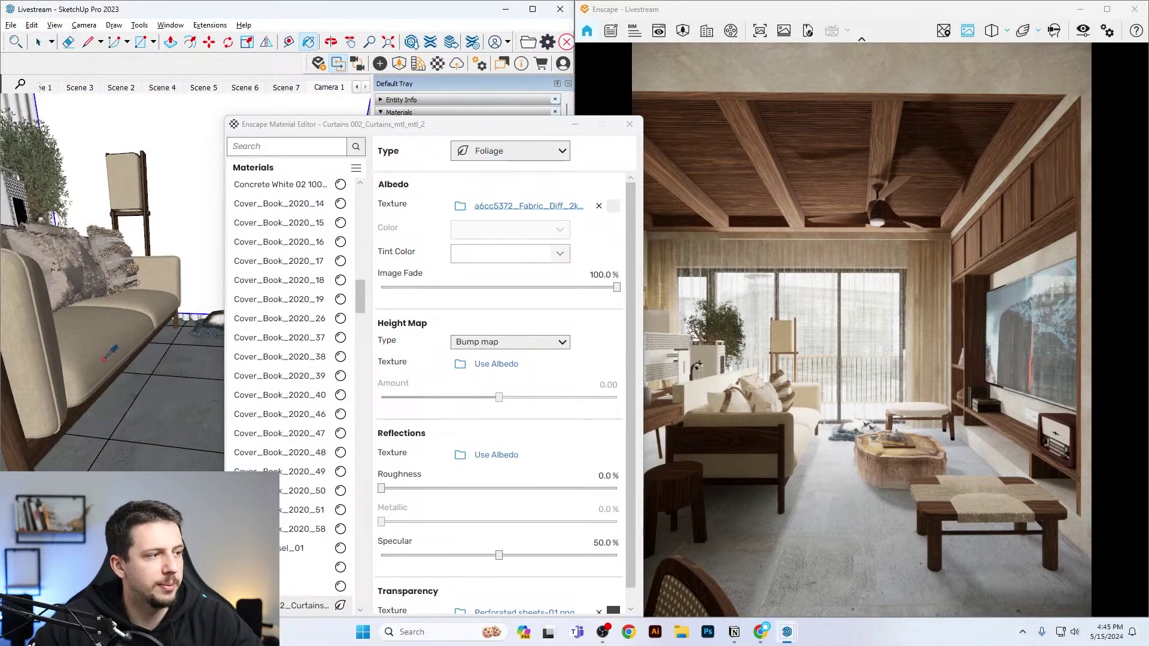
alt+click(122, 359)
drag(520, 129, 460, 91)
click(448, 304)
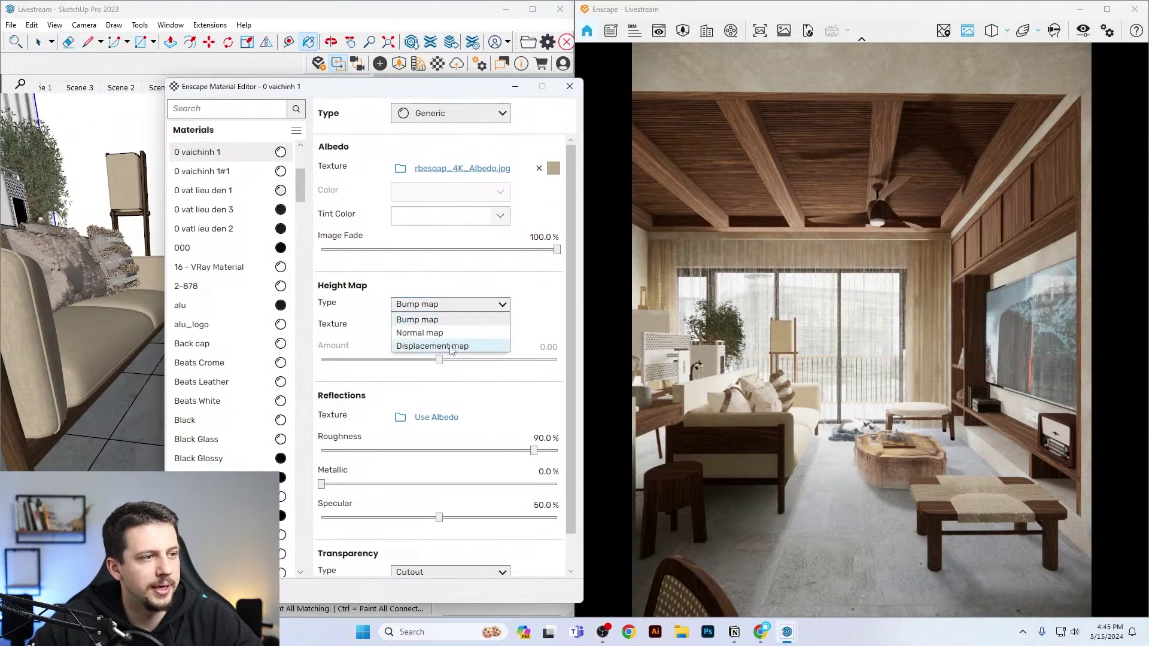
click(439, 341)
click(503, 360)
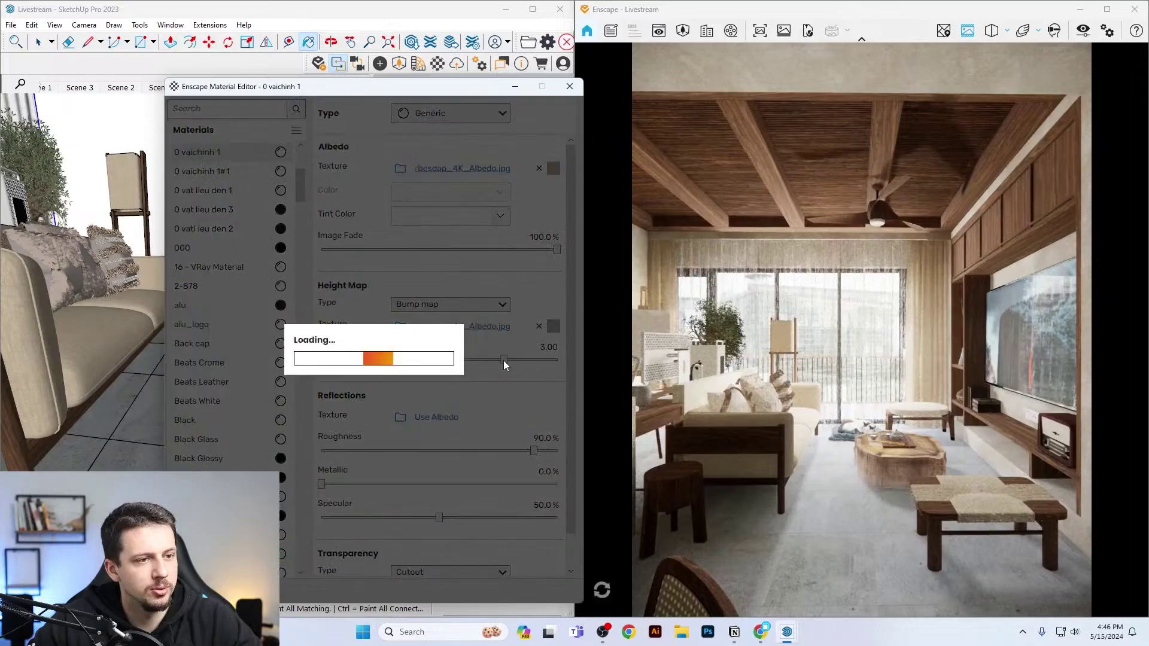
click(540, 360)
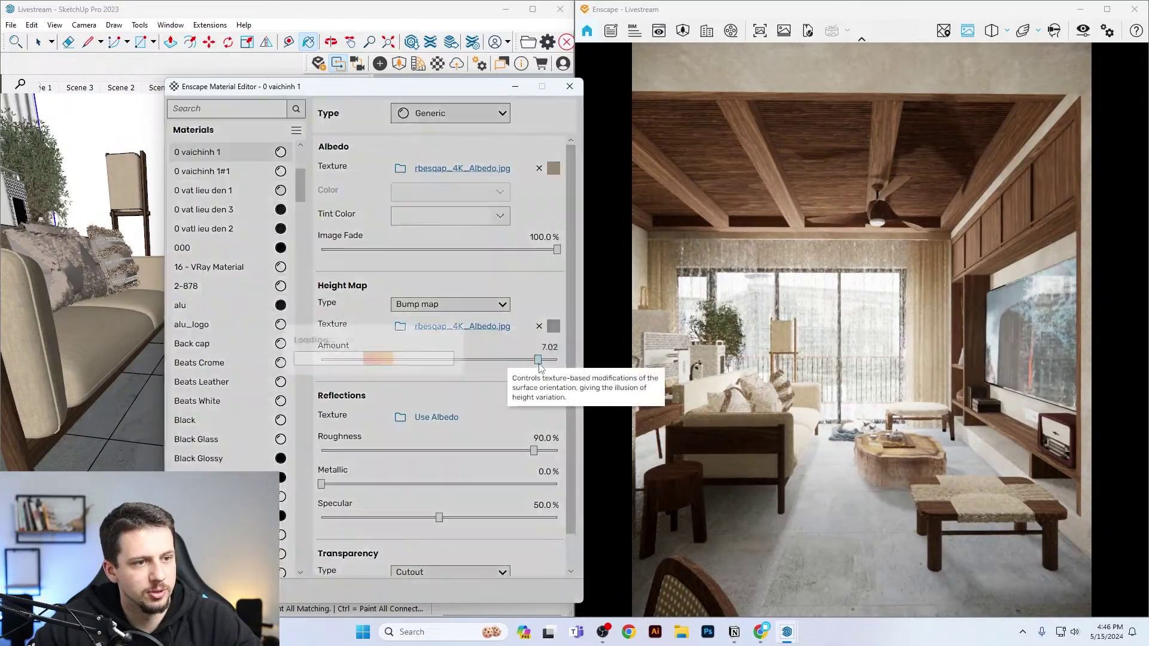
click(515, 86)
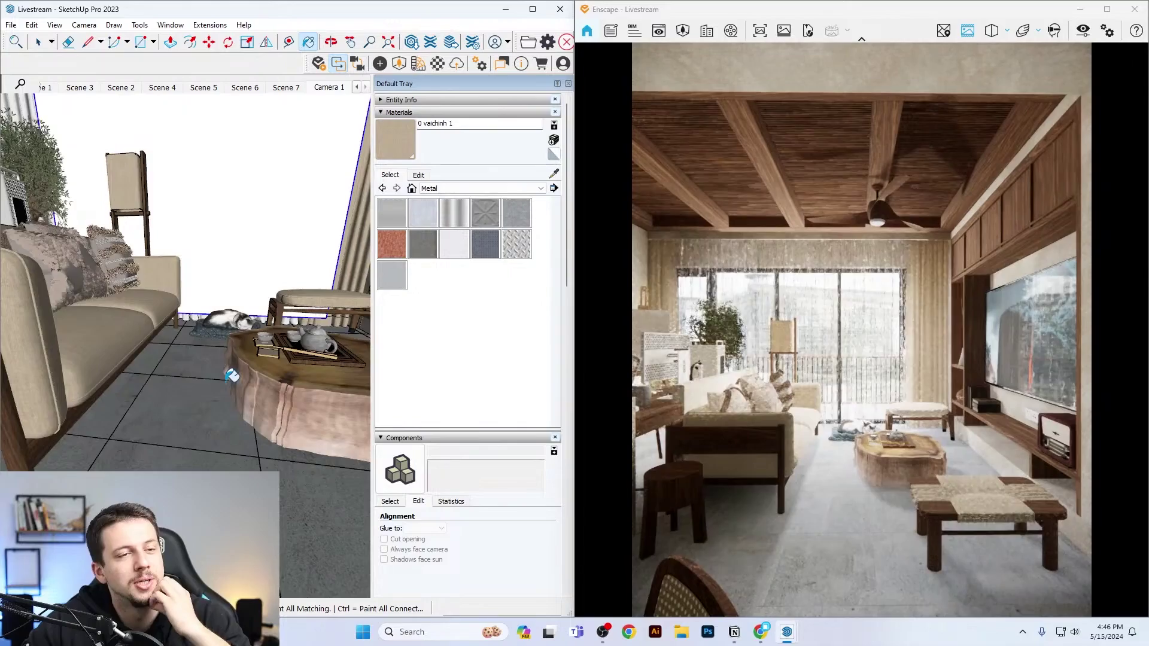
Load the ceiling's Color A04 wood material into the Enscape Material Editor and set its roughness to 30%.
scroll(233, 376, down, 1)
scroll(233, 376, down, 3)
middle_drag(246, 373, 259, 347)
scroll(223, 448, down, 5)
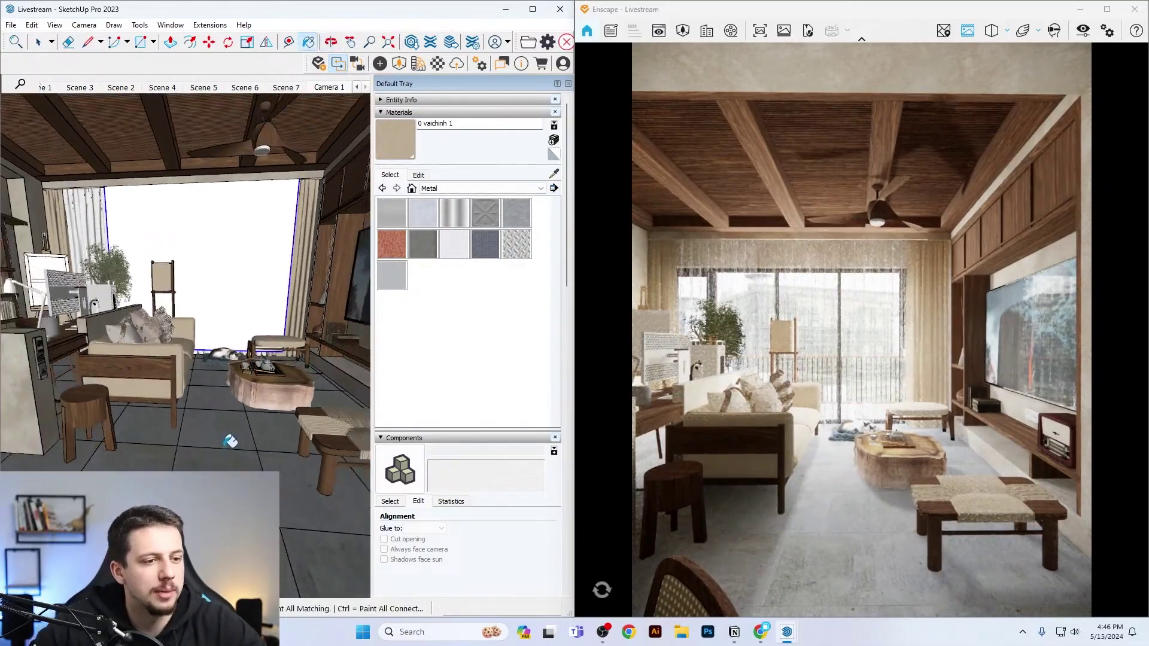
scroll(247, 330, up, 5)
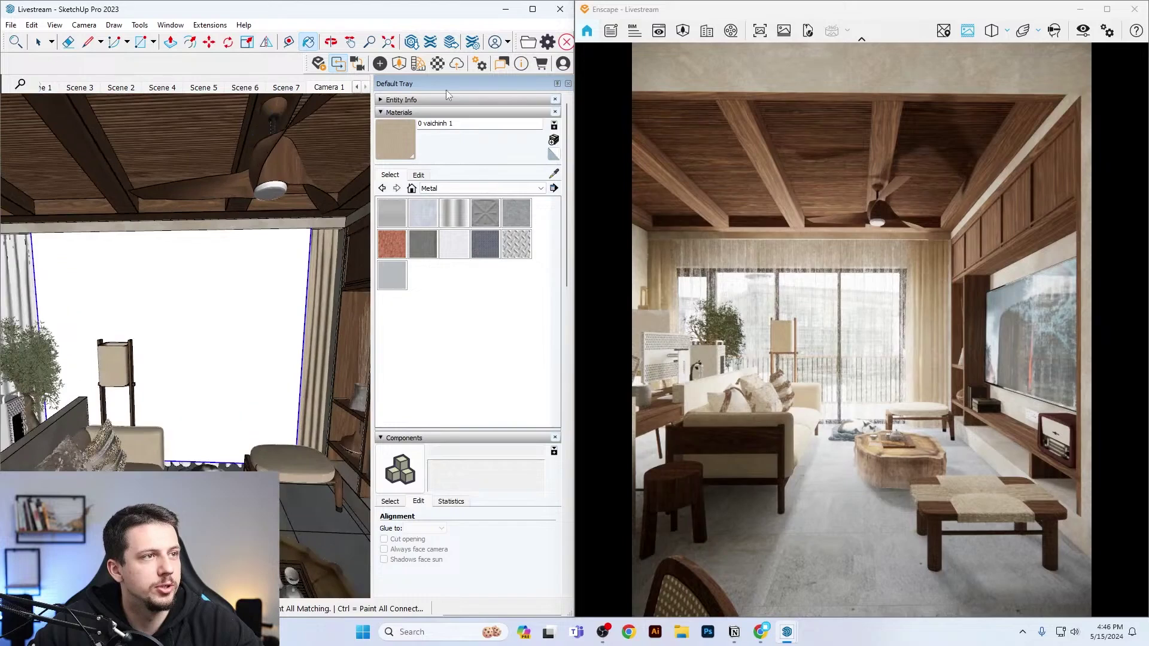
click(438, 64)
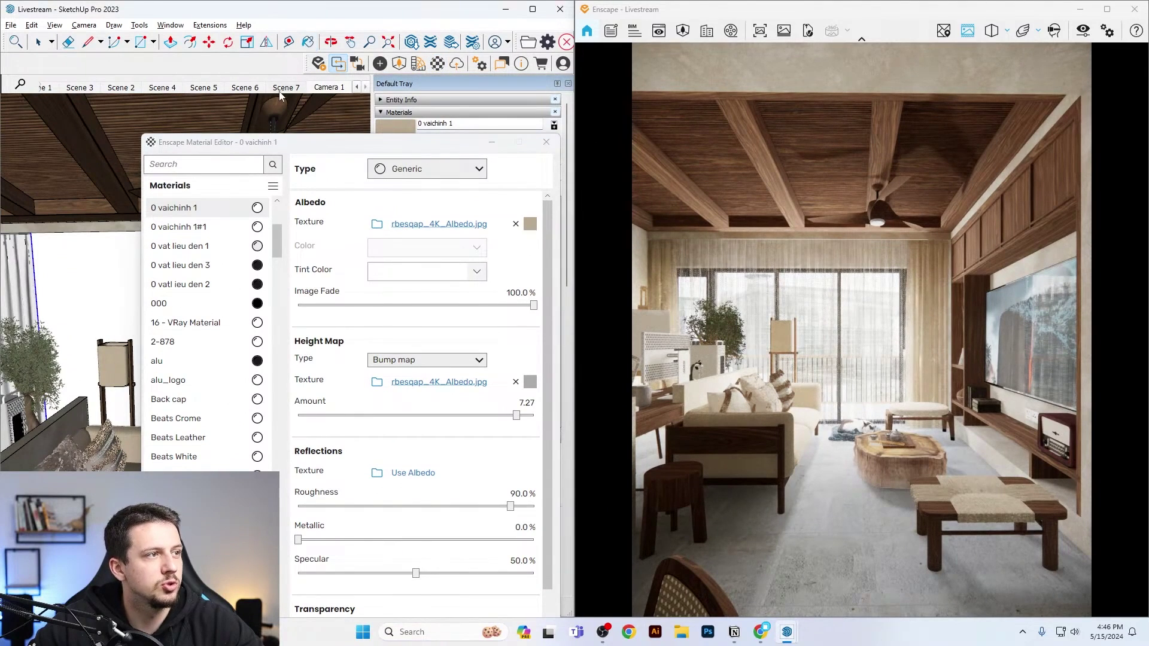
click(270, 99)
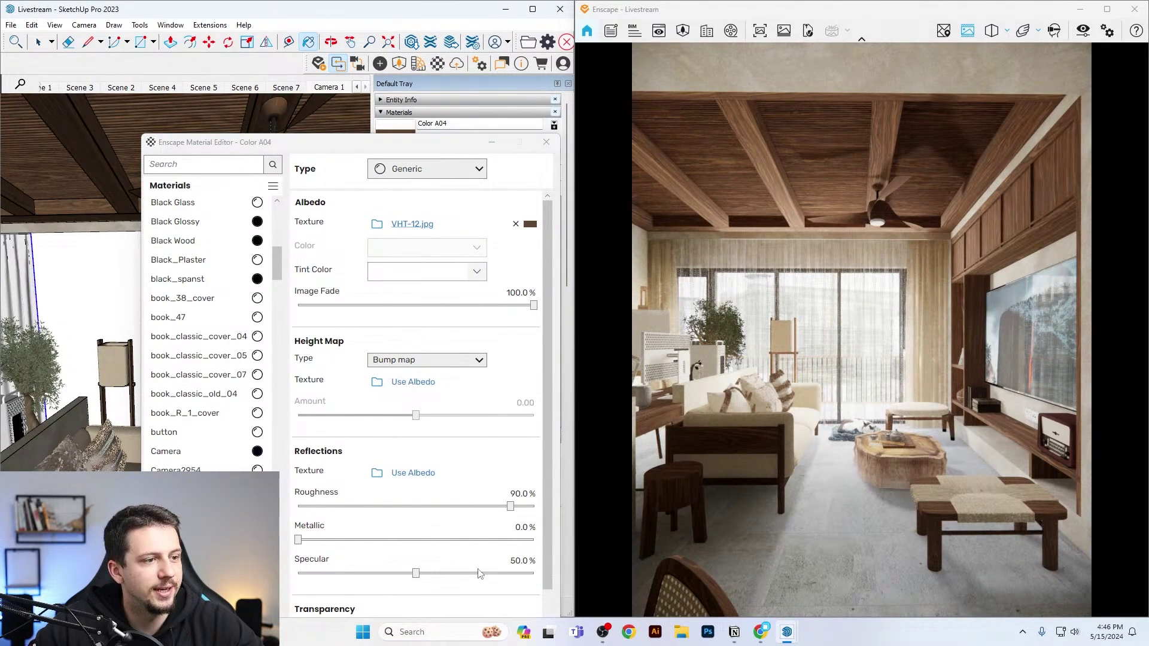
double_click(519, 495)
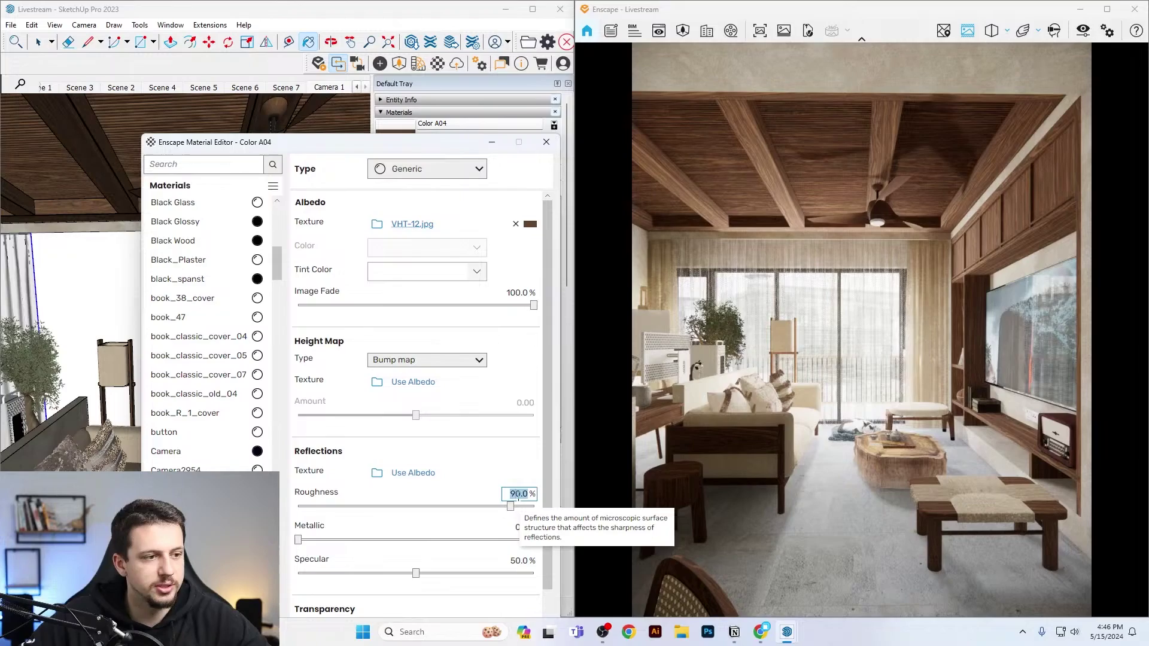
text(30)
key(Return)
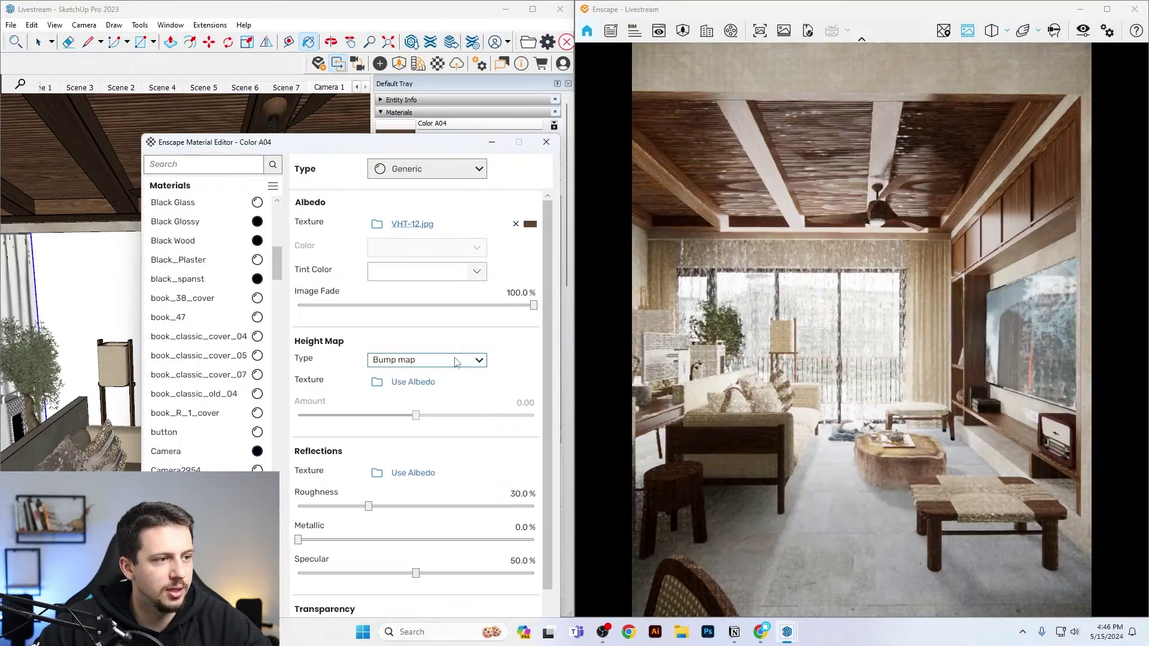
Use the albedo texture as a bump map for the ceiling wood with an amount of 4.70, and set its roughness to 60%.
click(463, 360)
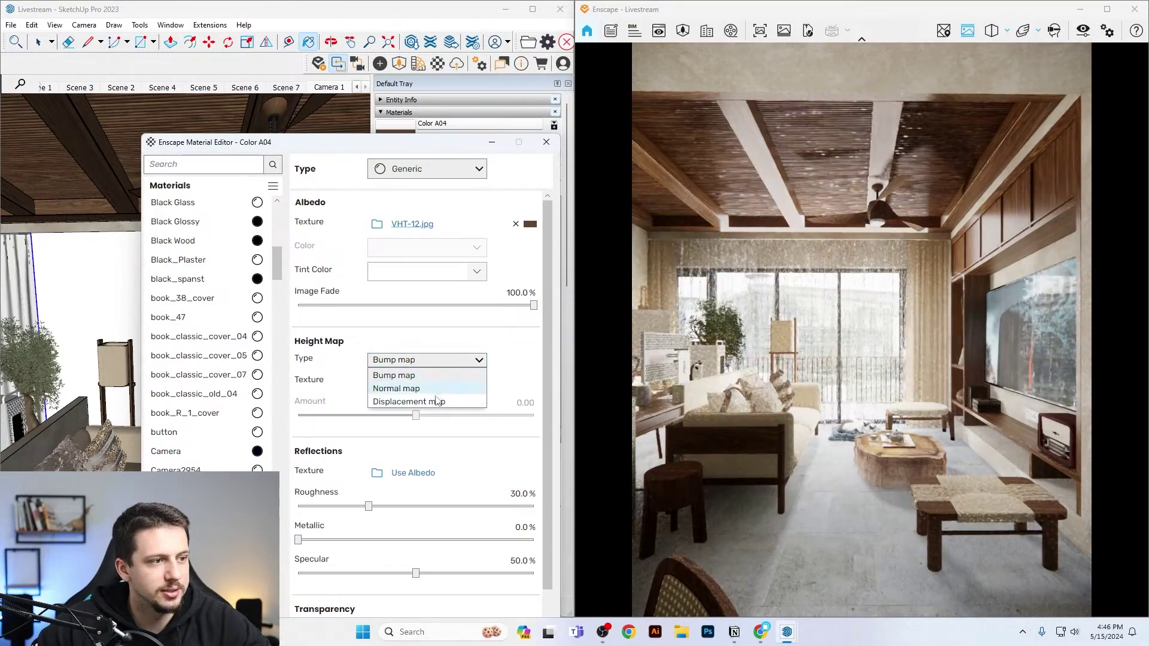
click(419, 398)
click(423, 385)
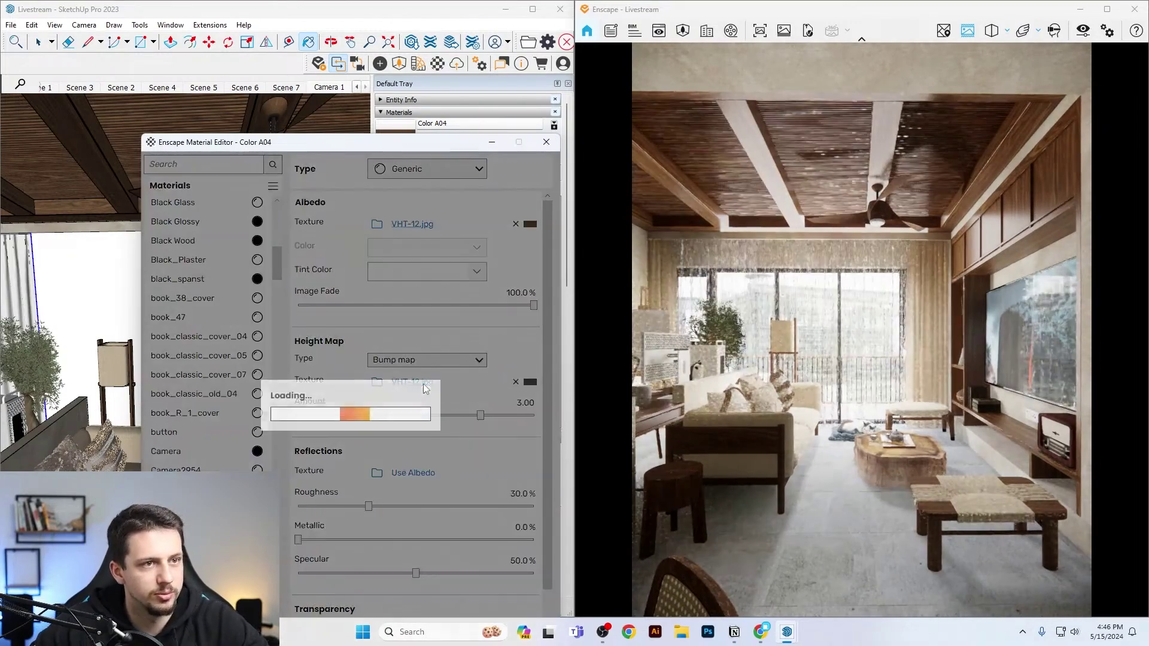
drag(480, 415, 499, 415)
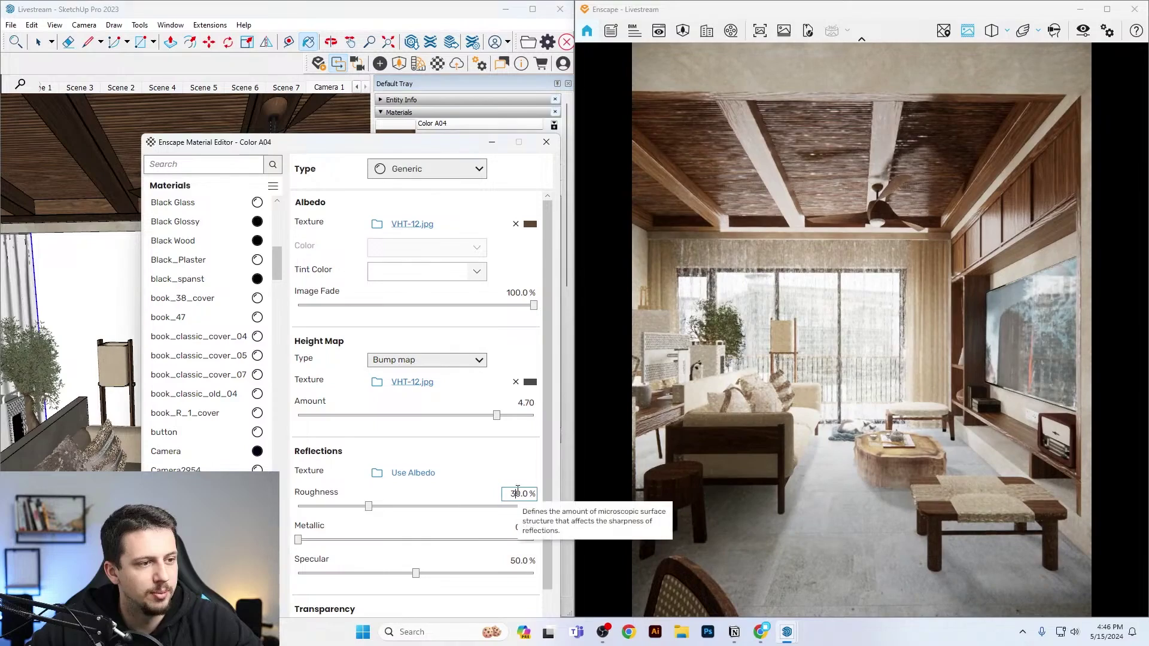
text(60)
key(Return)
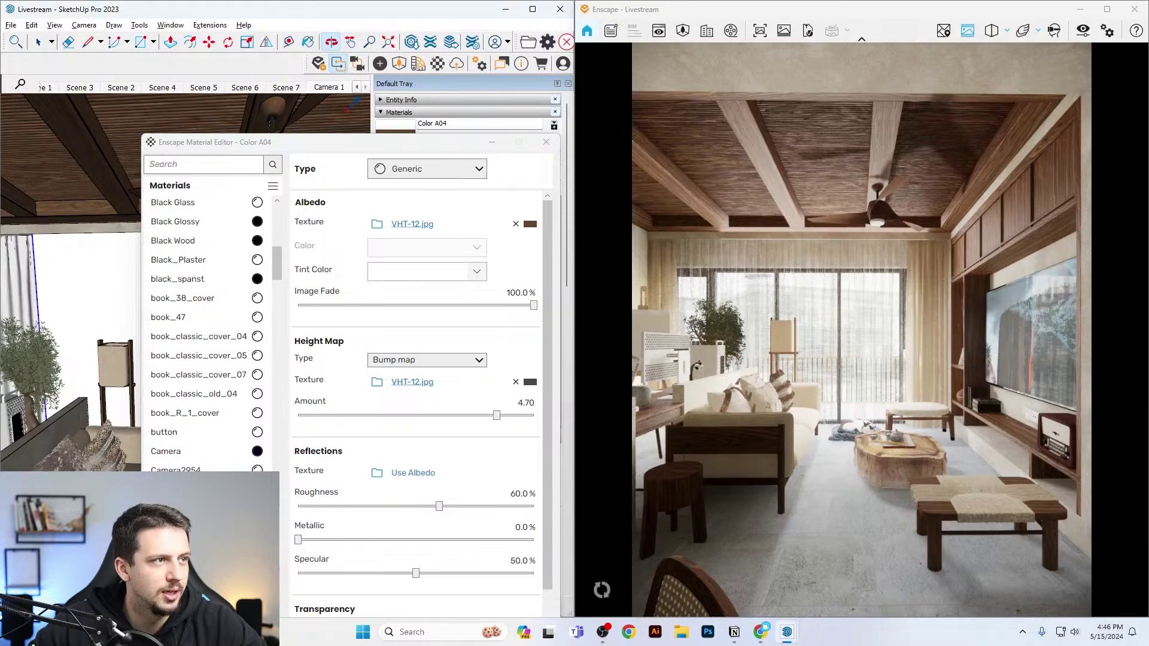
Examine the ceiling slats, plaster wall and wooden door surfaces up close in the model, ending at the shelving beside the curtains.
scroll(344, 116, up, 7)
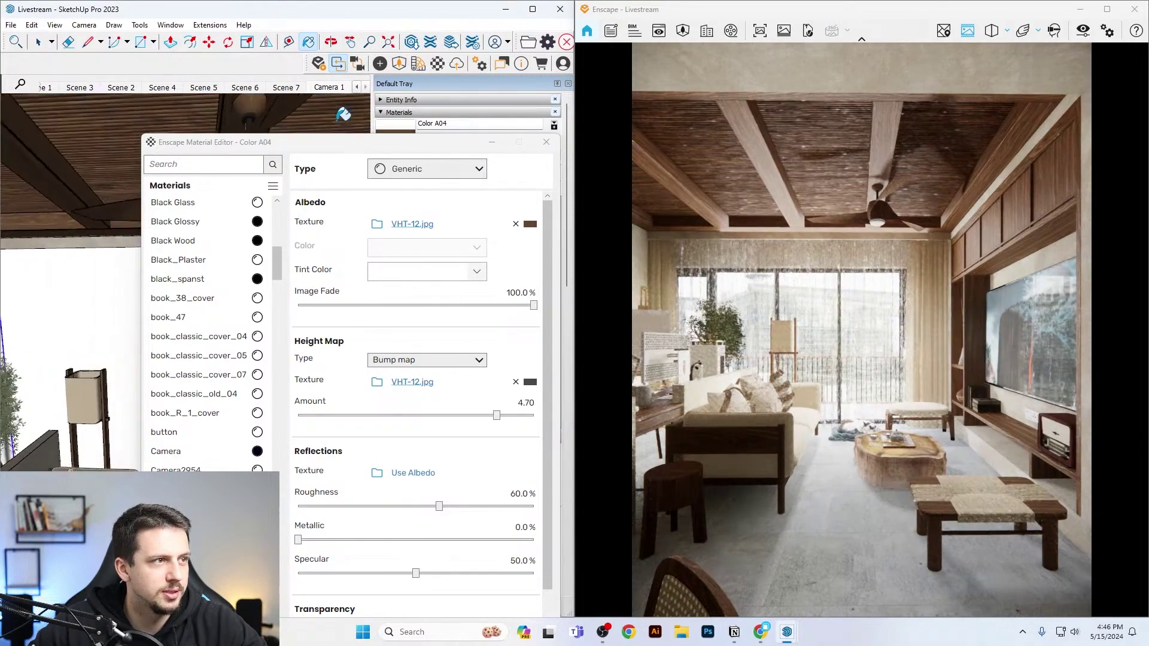
drag(346, 143, 354, 225)
scroll(335, 119, up, 3)
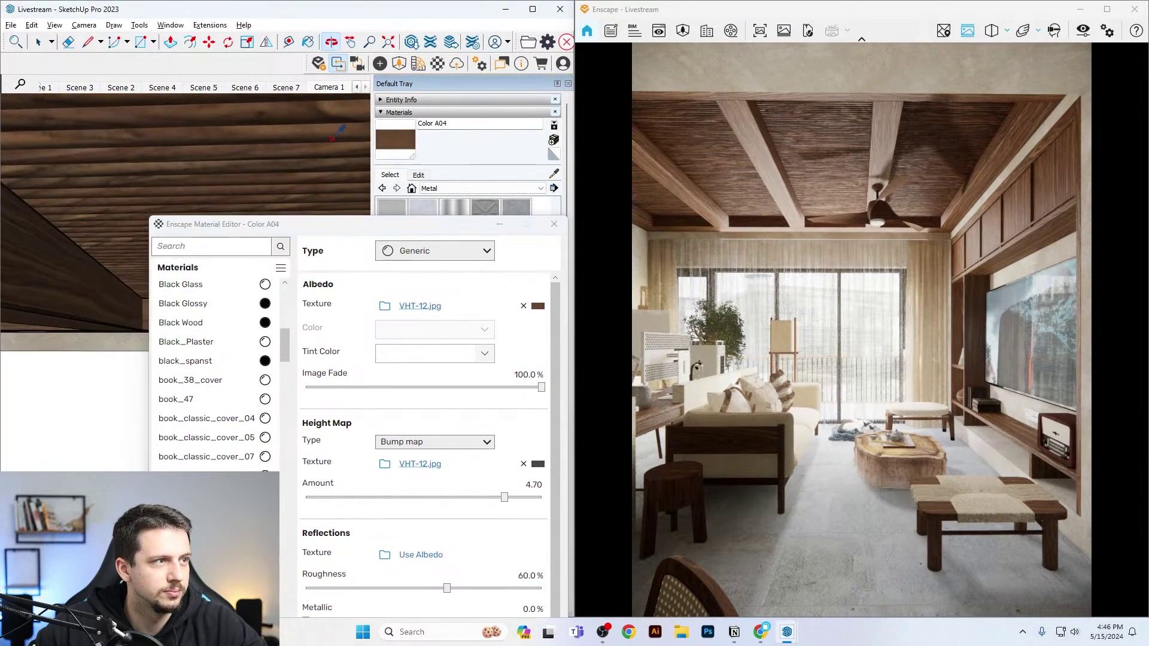
mouse_move(453, 229)
mouse_down()
mouse_move(386, 71)
mouse_move(473, 207)
mouse_up()
scroll(182, 105, down, 4)
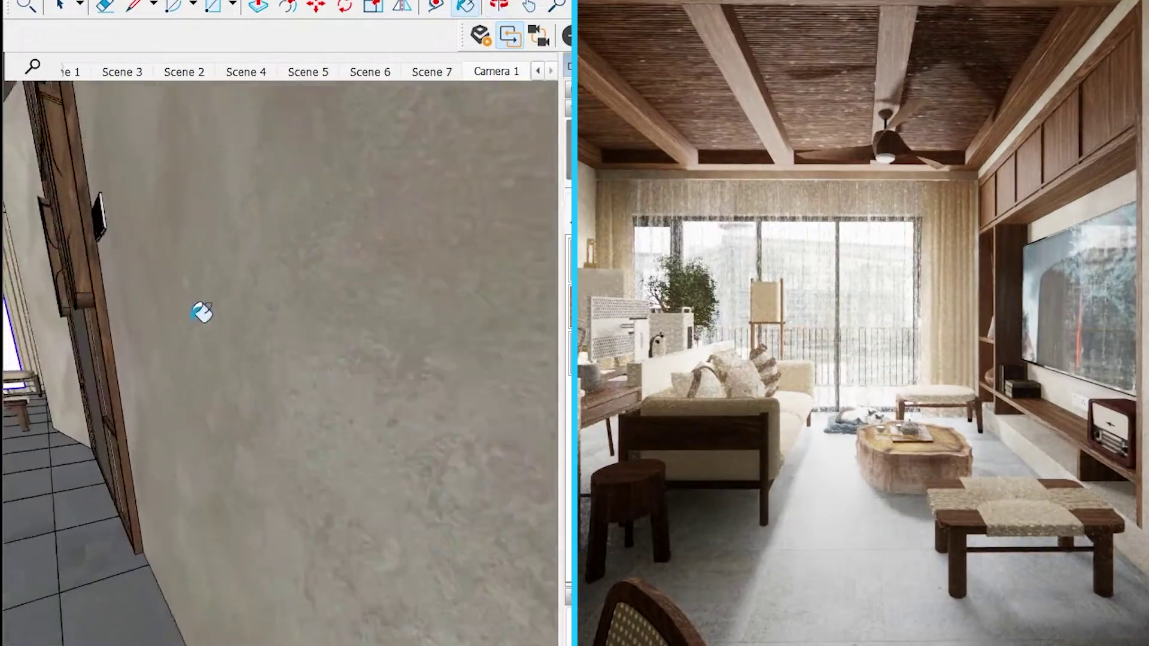
middle_drag(133, 249, 116, 258)
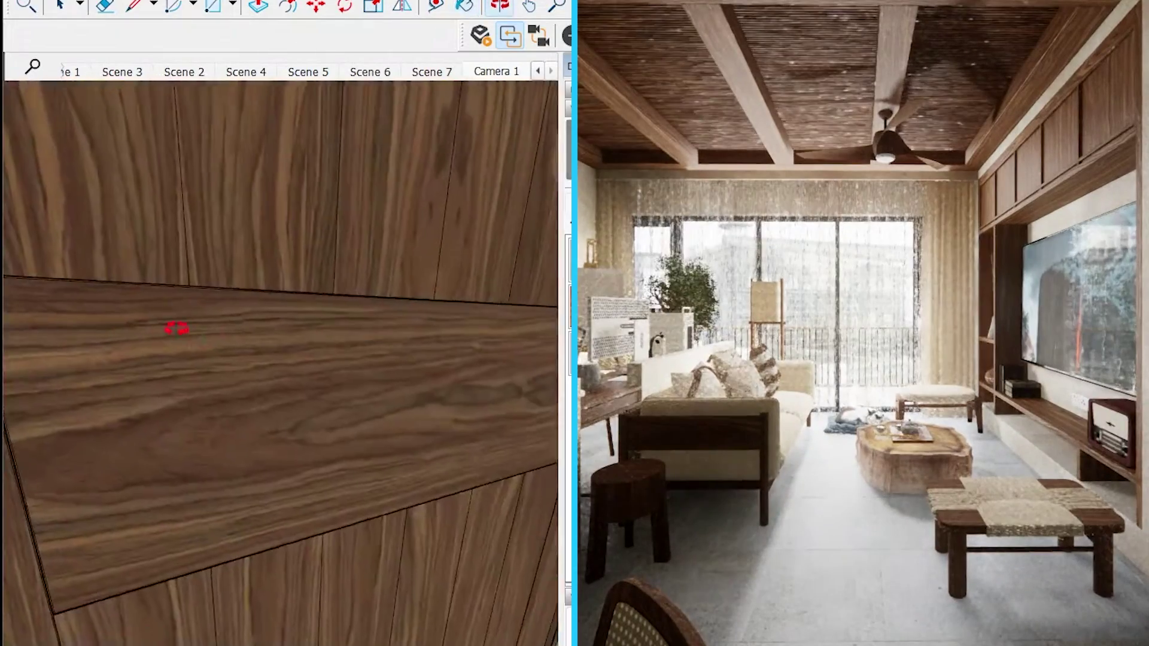
middle_drag(176, 328, 187, 317)
scroll(289, 351, down, 6)
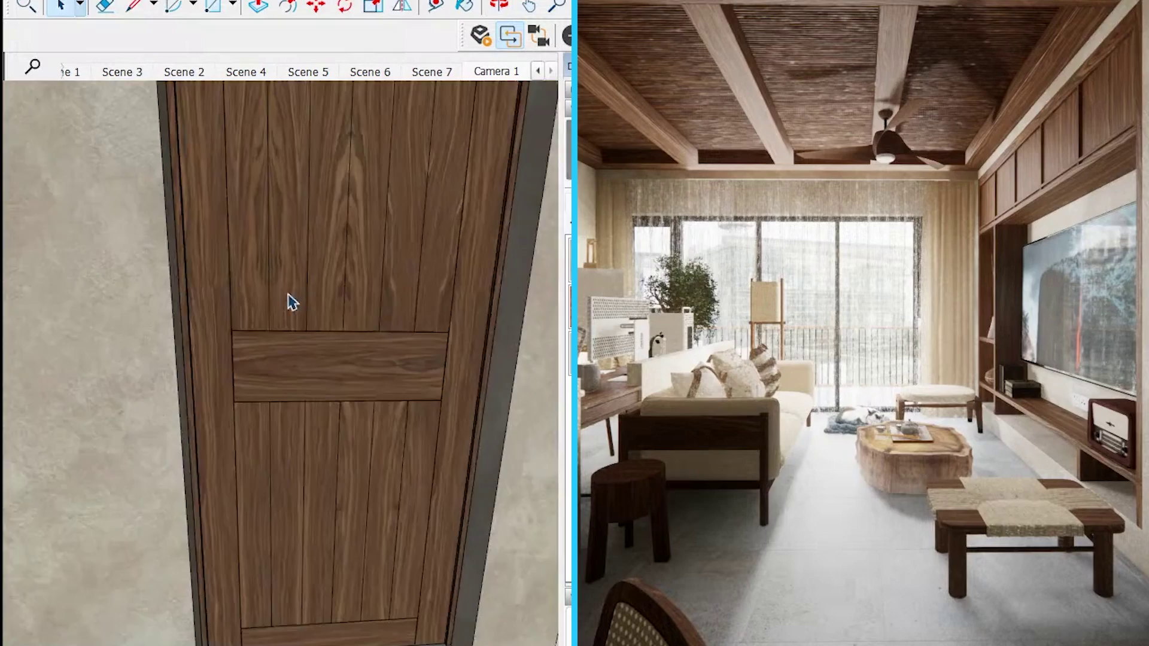
scroll(276, 254, up, 10)
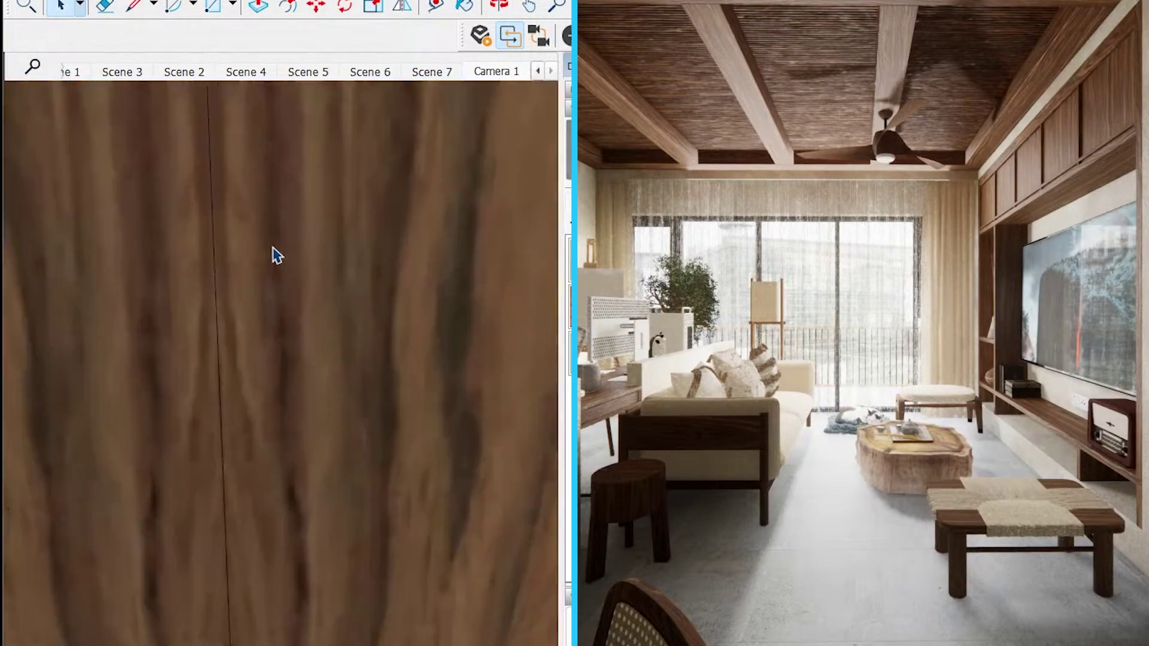
scroll(275, 254, up, 6)
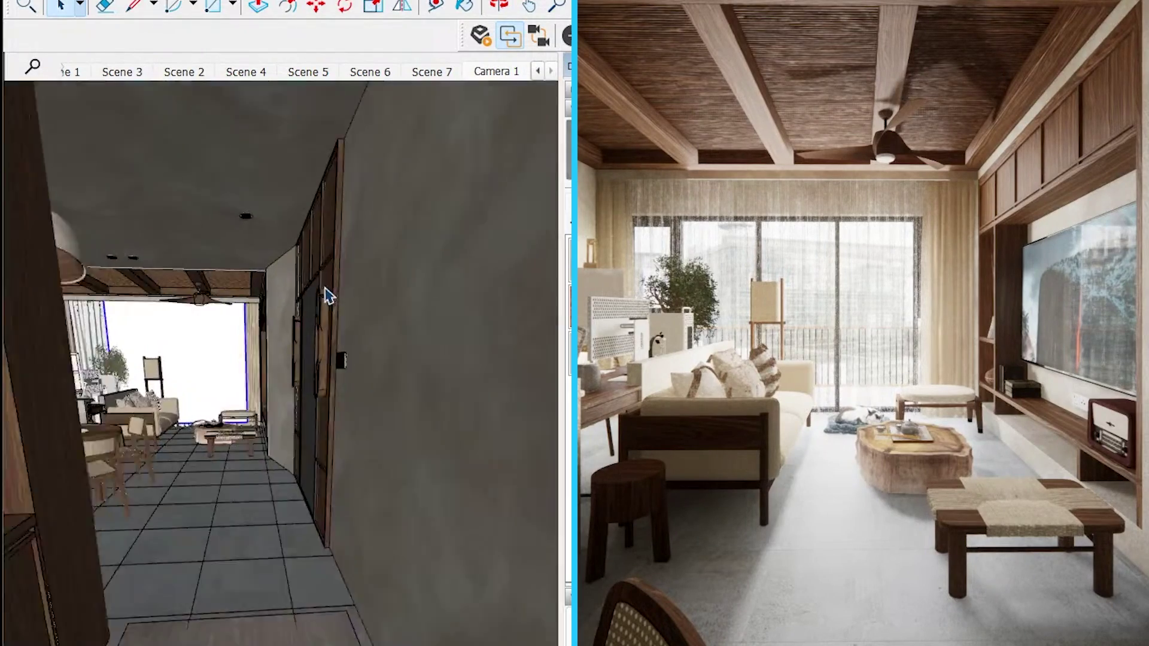
scroll(328, 294, up, 8)
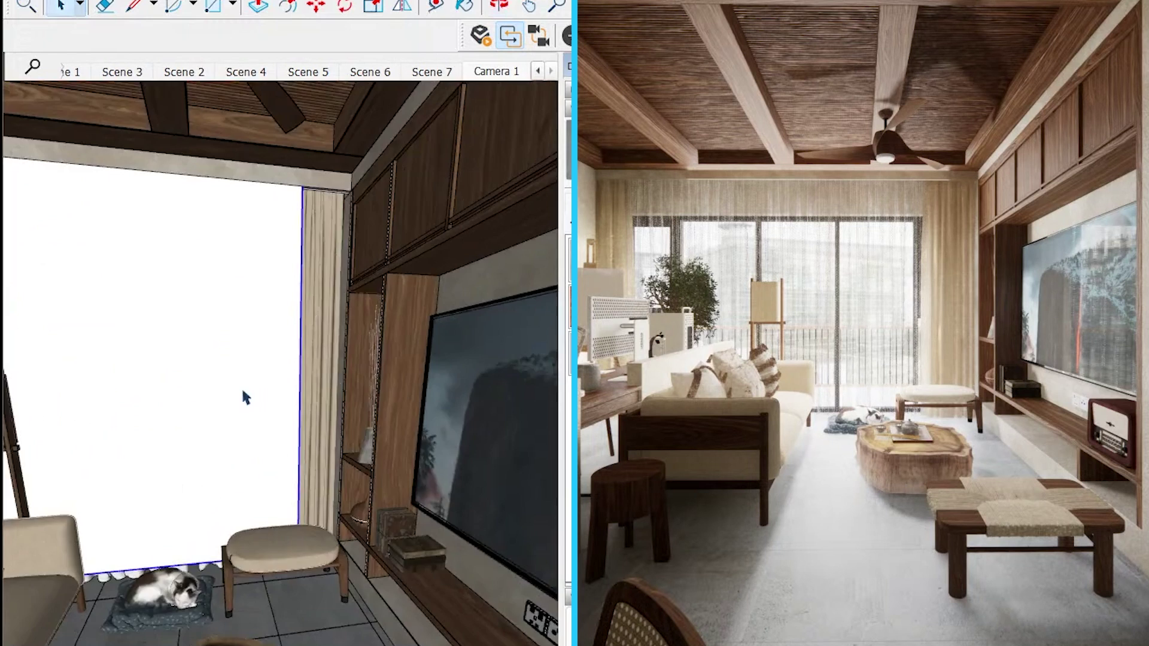
scroll(242, 389, up, 3)
Turn on auto contrast in the visual settings, with saturation at 104% and color temperature at 7,658 K.
key(b)
click(567, 36)
drag(428, 71, 448, 81)
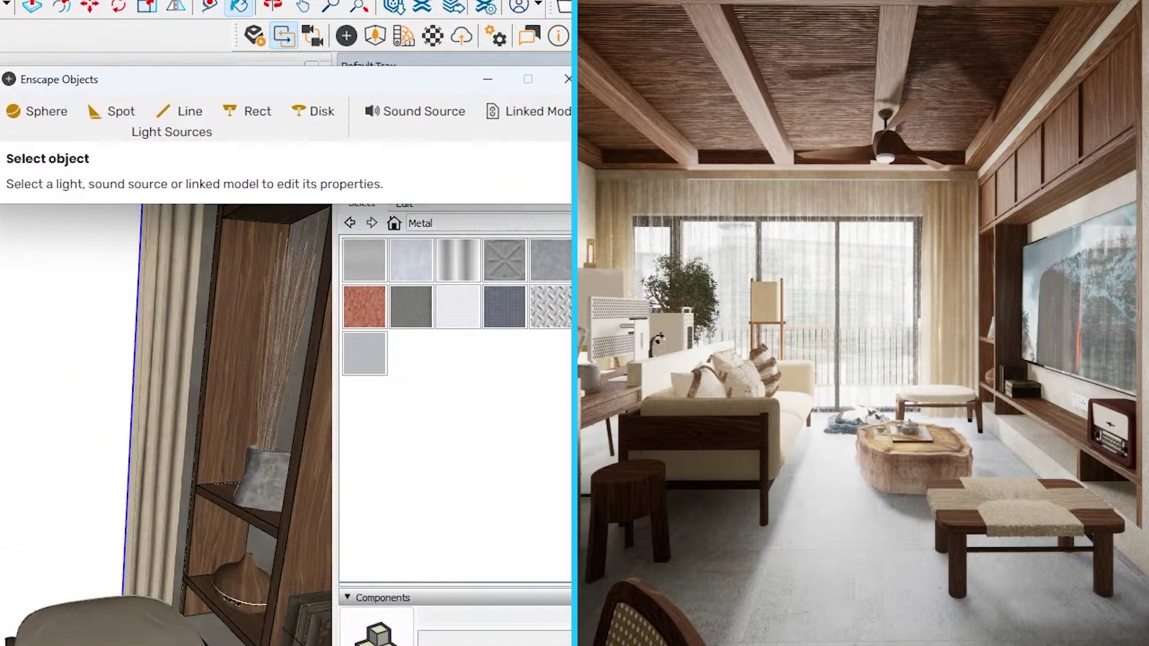
key(alt)
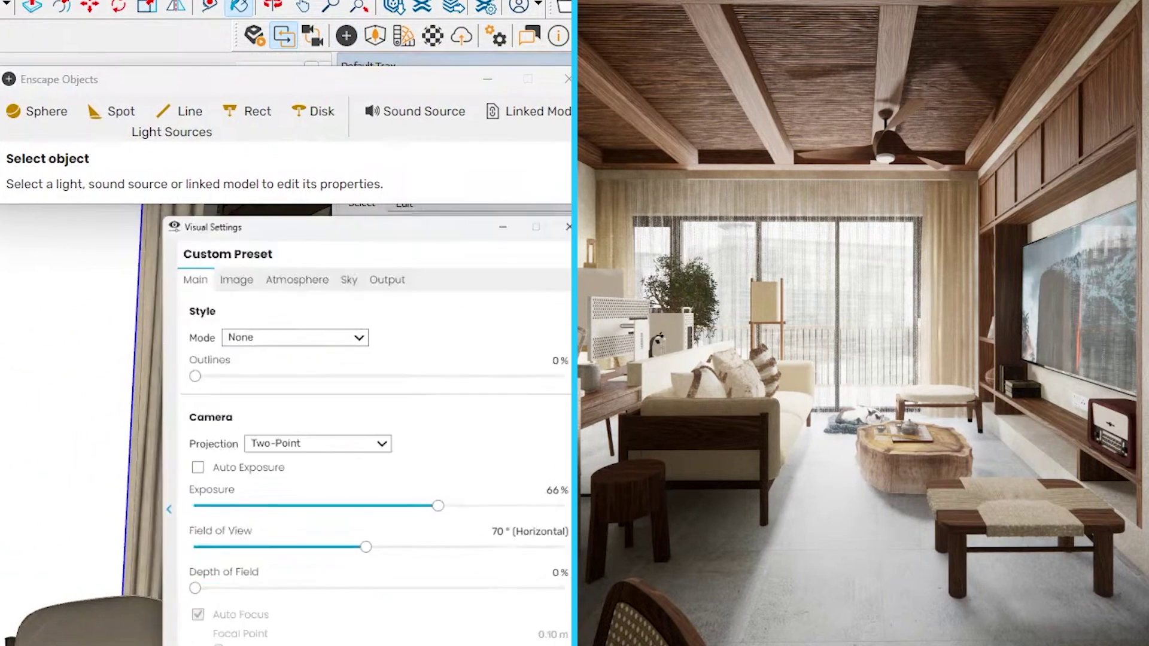
click(108, 150)
click(141, 231)
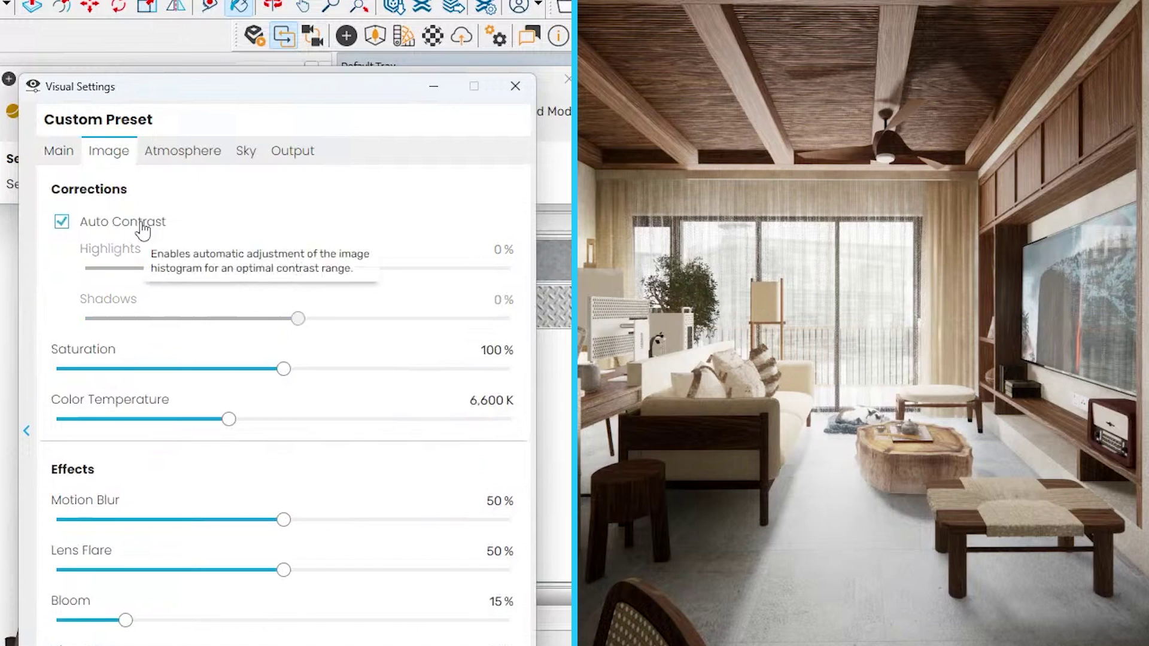
mouse_move(299, 369)
mouse_down()
mouse_move(311, 369)
mouse_move(292, 369)
mouse_up()
drag(240, 422, 269, 432)
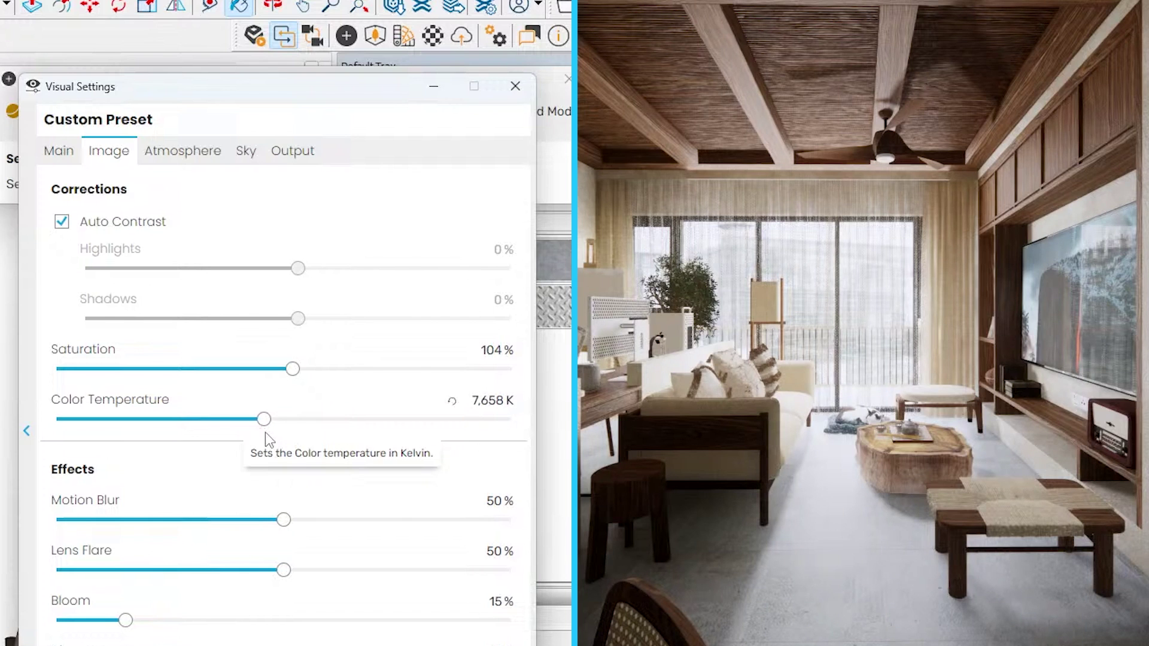
Enable auto exposure for the camera and set the exposure to 49%.
click(58, 150)
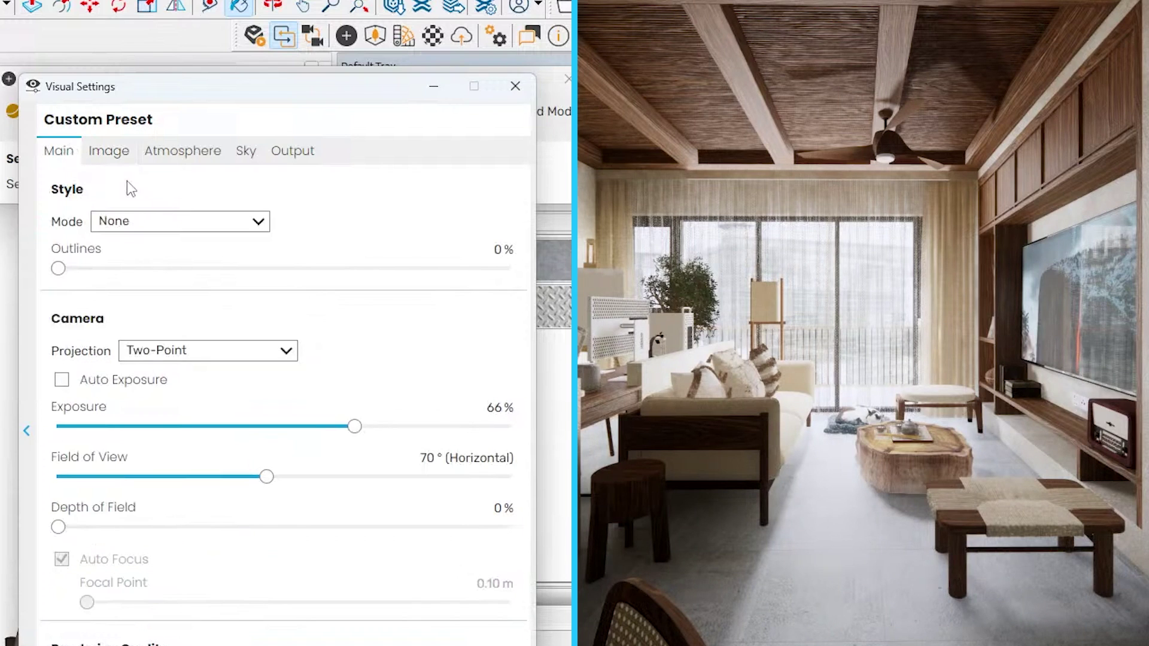
click(124, 383)
click(125, 384)
click(125, 384)
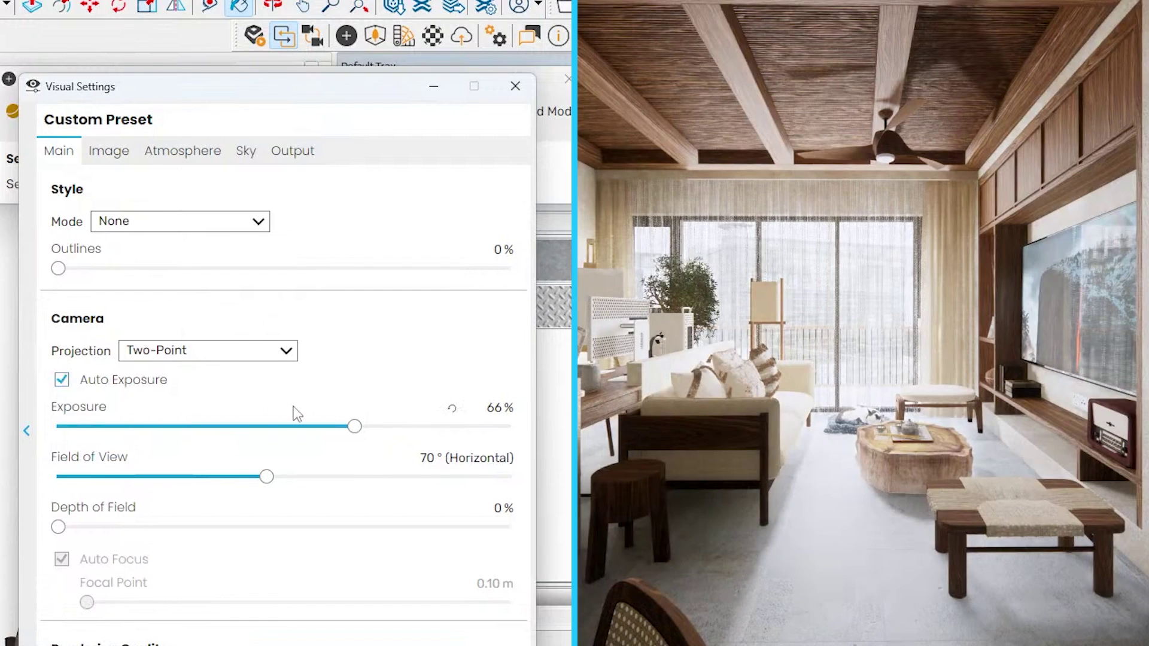
drag(354, 425, 278, 433)
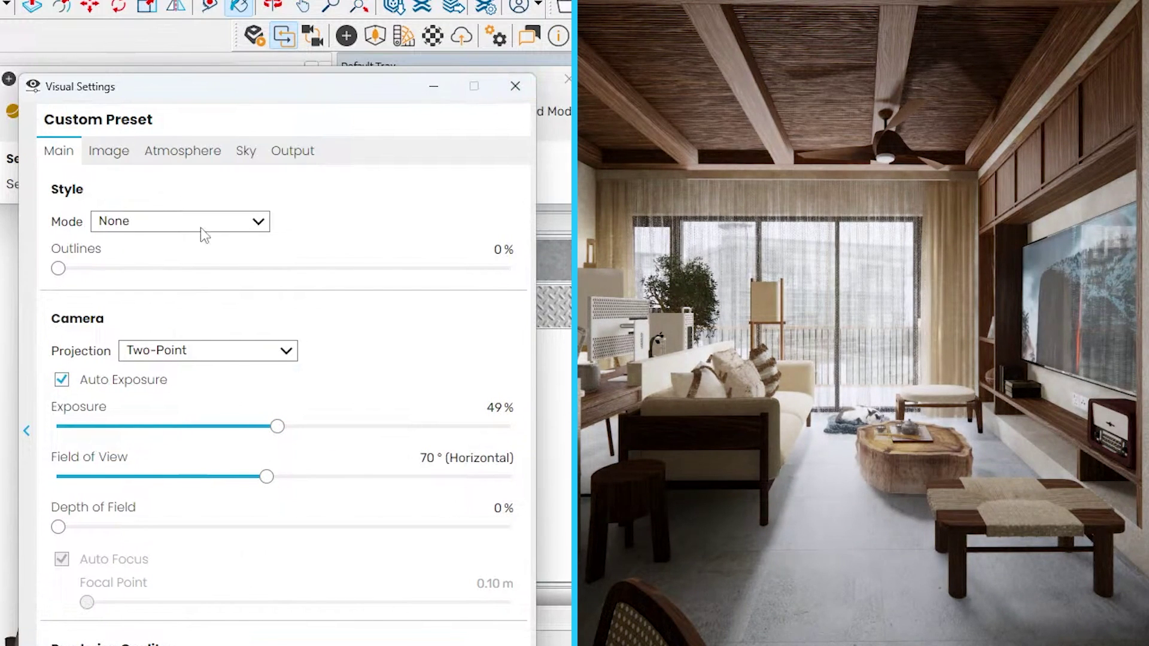
click(437, 87)
drag(465, 219, 405, 223)
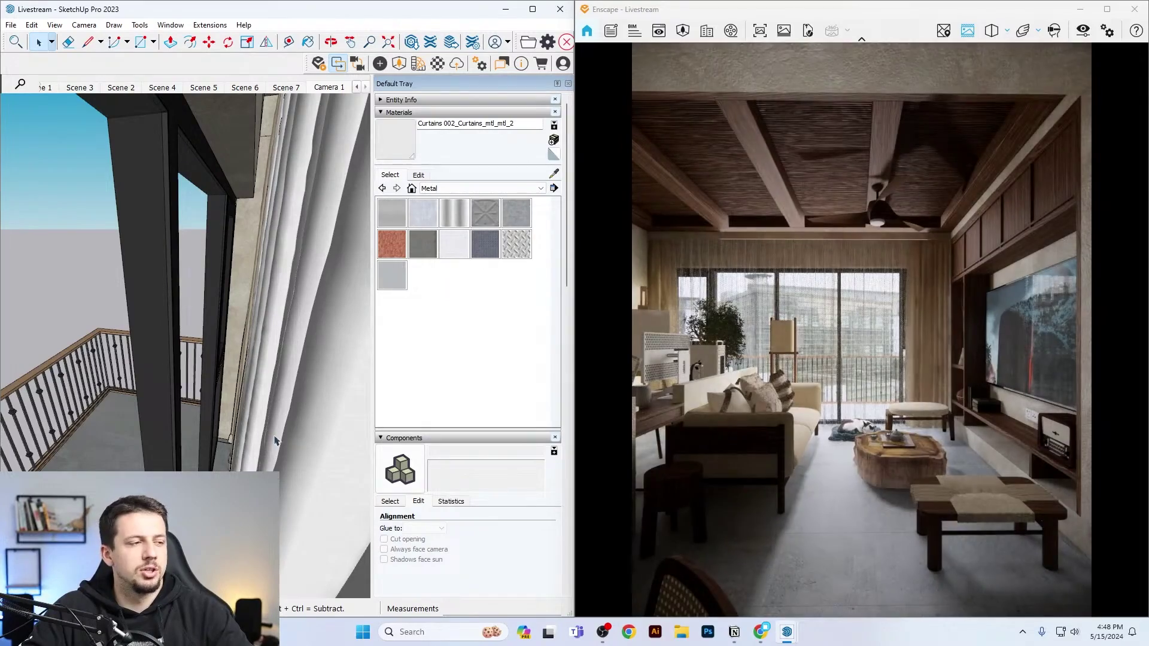
Render the current living room view in Enscape as a still image and save it to disk.
click(784, 31)
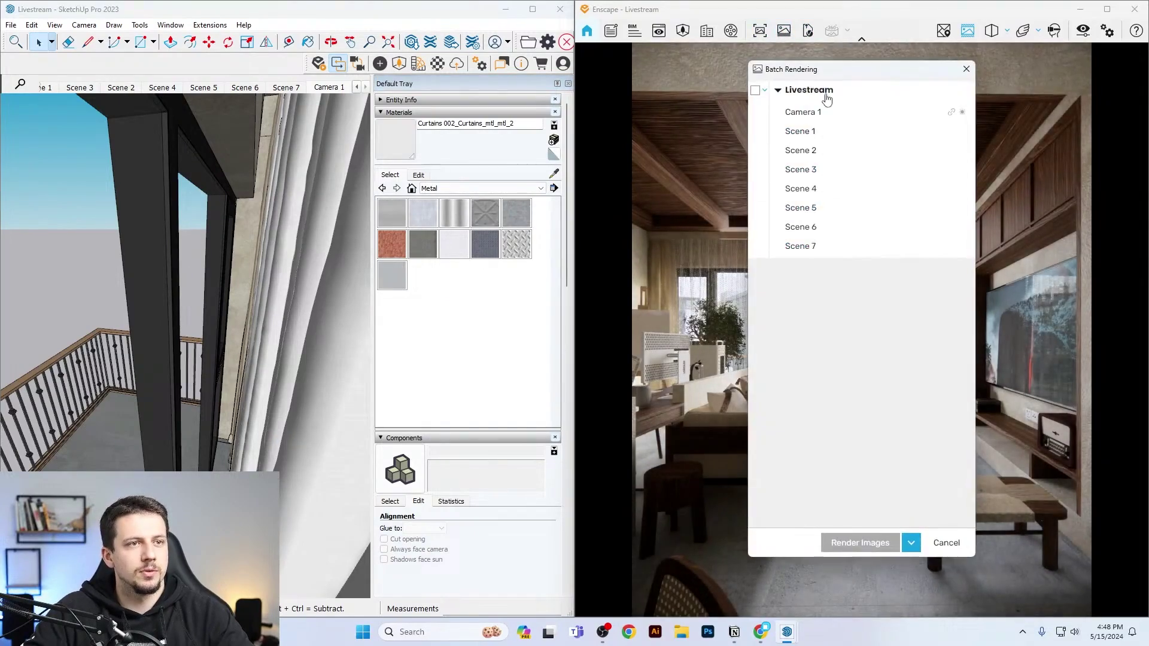
click(1030, 75)
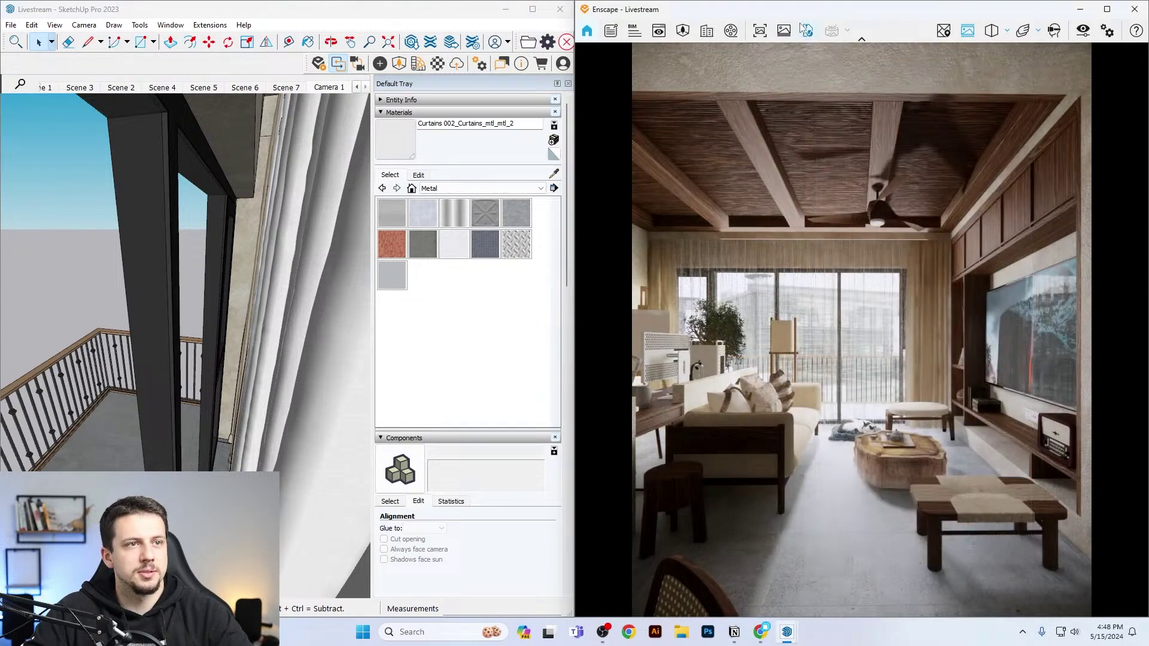
click(760, 31)
click(625, 136)
click(1047, 422)
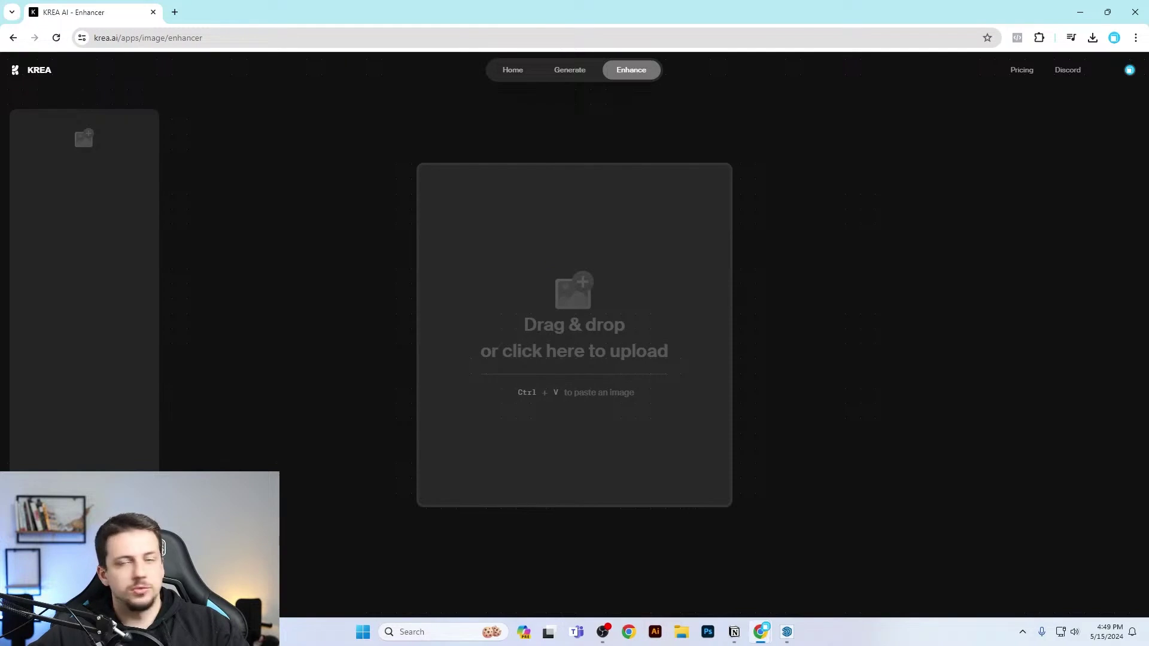
Switch to the KREA AI Enhancer in the browser and upload the saved living room render.
key(super+e)
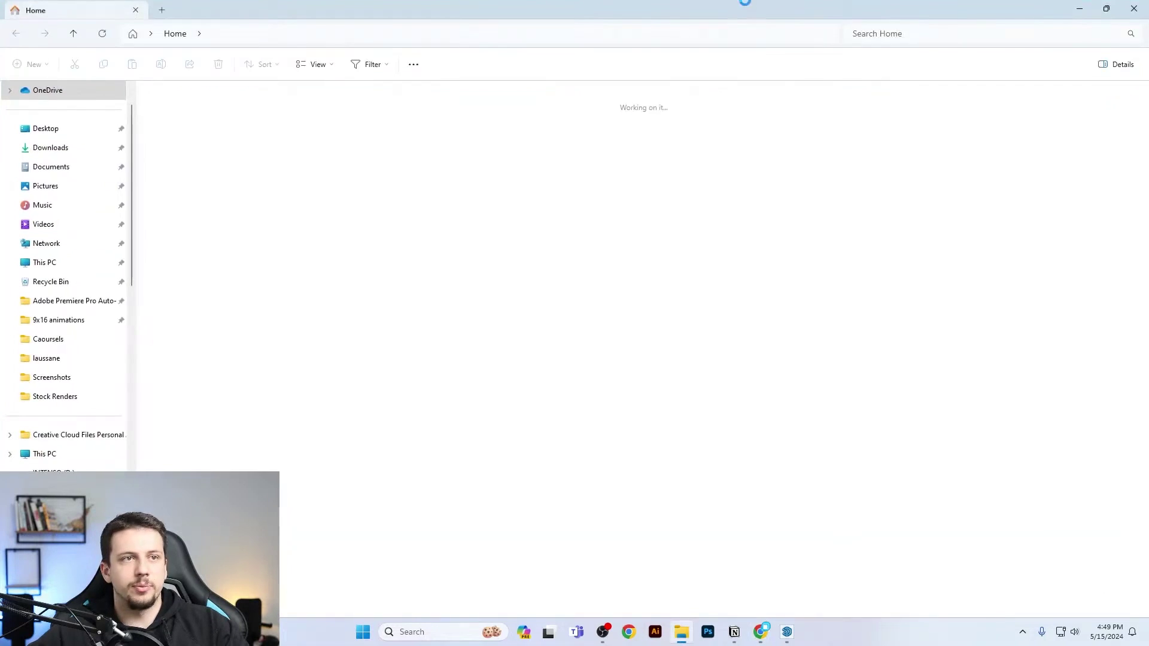
drag(744, 3, 1148, 9)
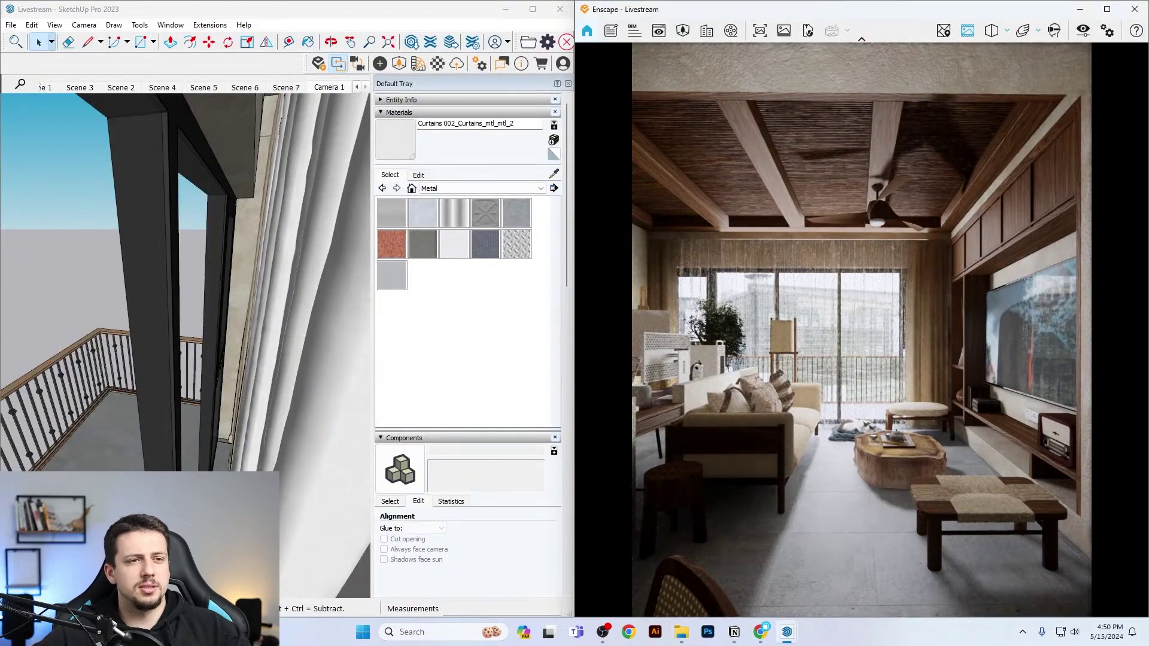
click(1080, 10)
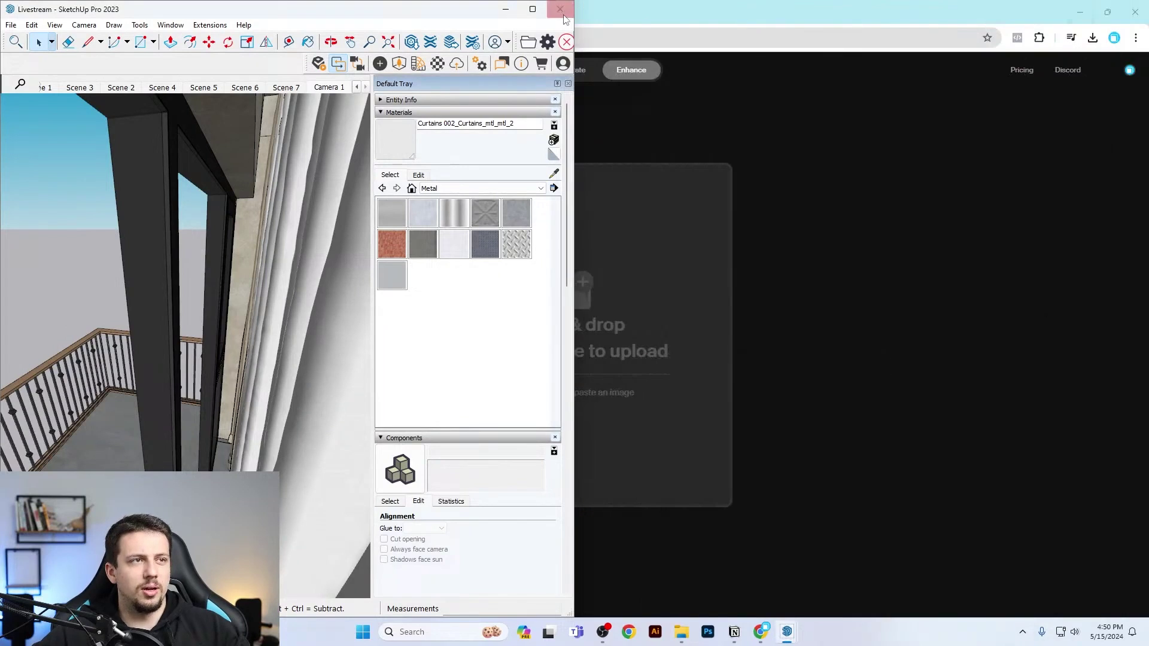
click(505, 9)
drag(698, 425, 619, 371)
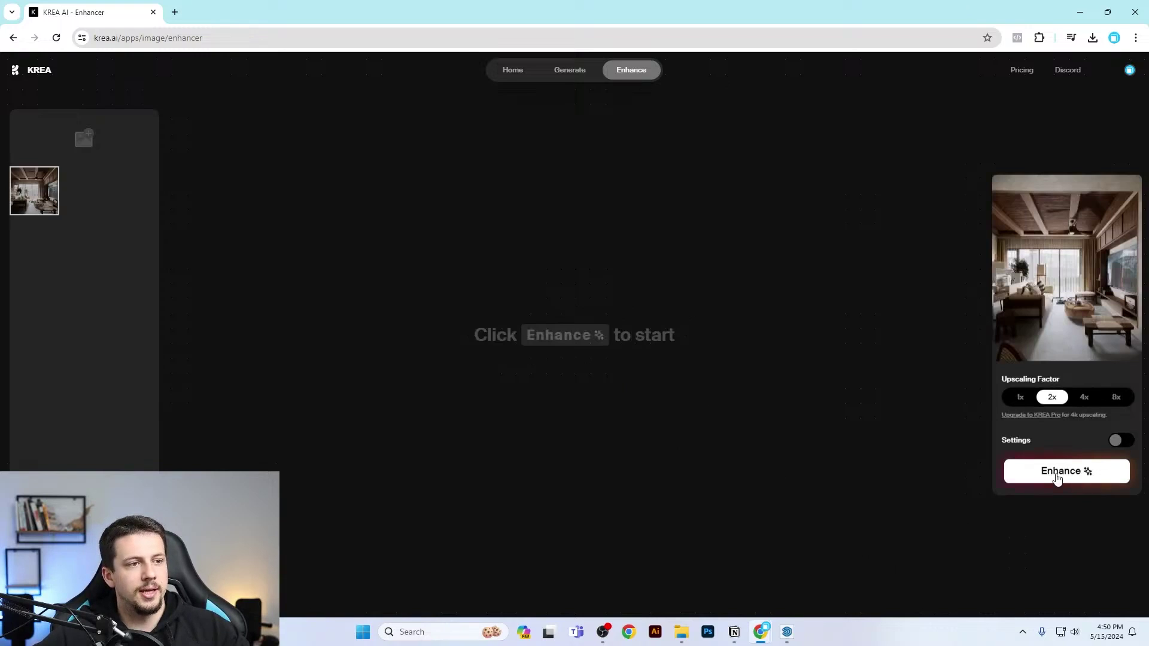
Enhance the uploaded render with an upscaling factor of 2x and inspect the enhanced image.
click(1056, 473)
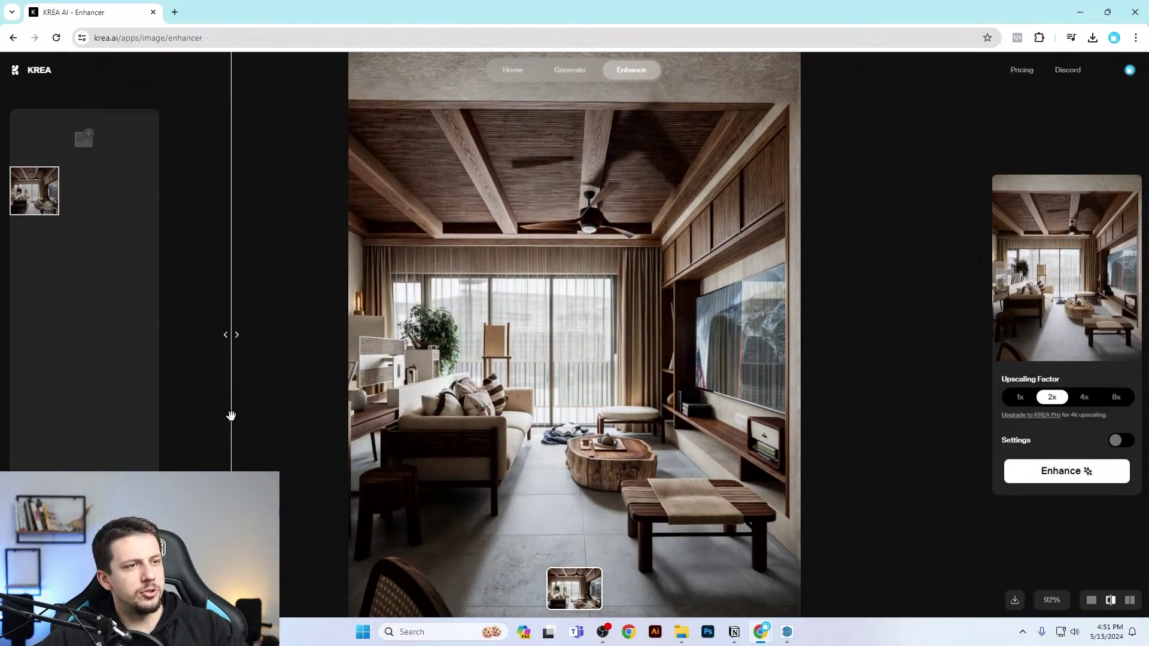
scroll(858, 365, down, 2)
scroll(837, 359, up, 2)
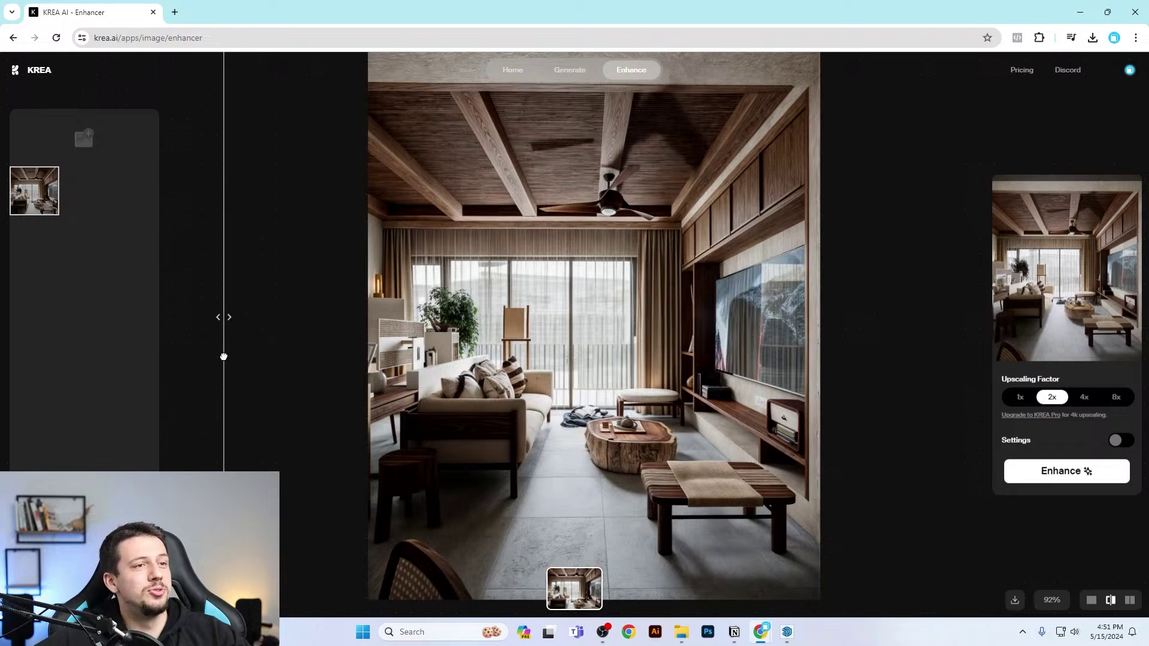
Compare the enhanced living room image with the original render and save it as Interior-enhanced.png.
scroll(876, 279, up, 2)
scroll(611, 351, down, 2)
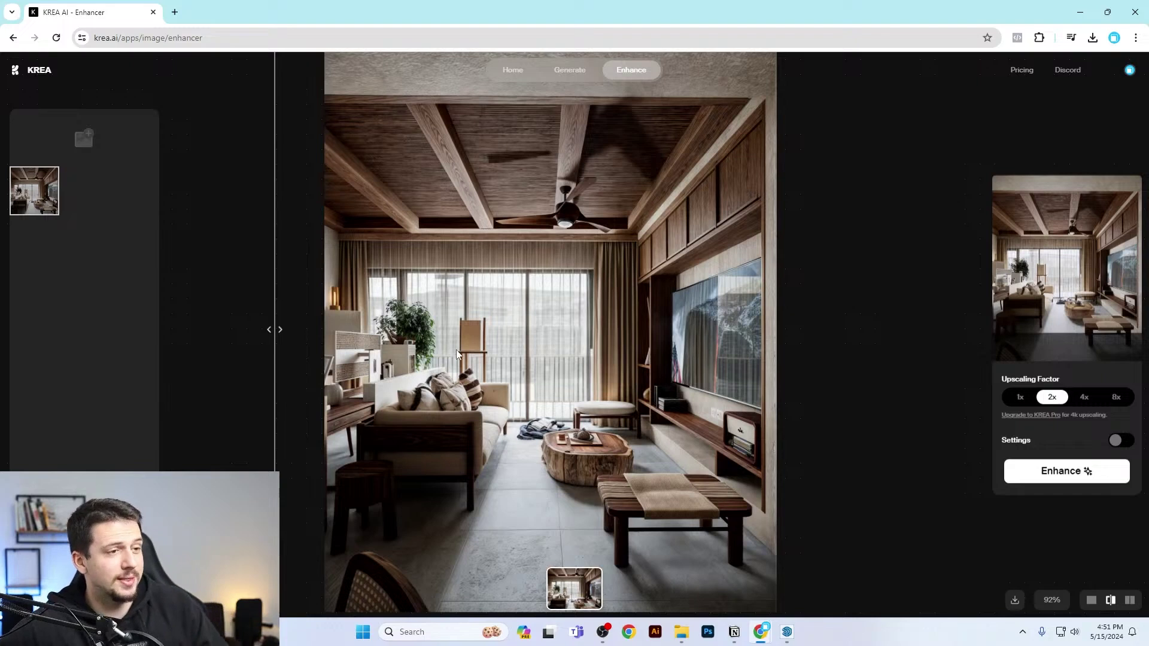
drag(277, 341, 180, 373)
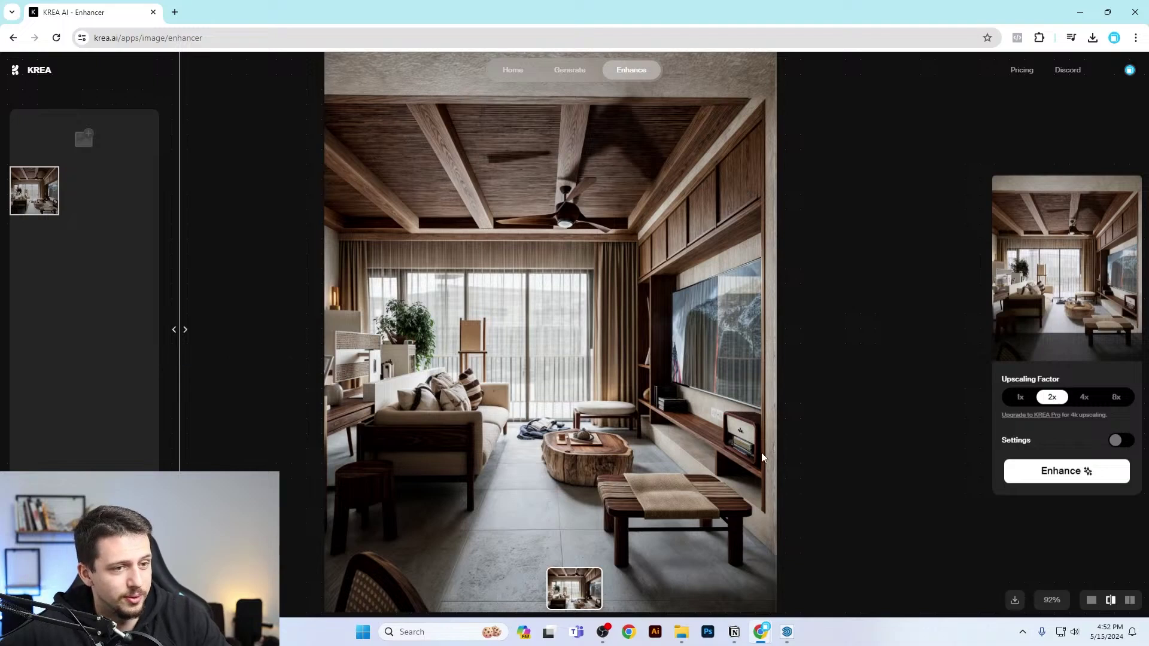
right_click(624, 337)
click(687, 368)
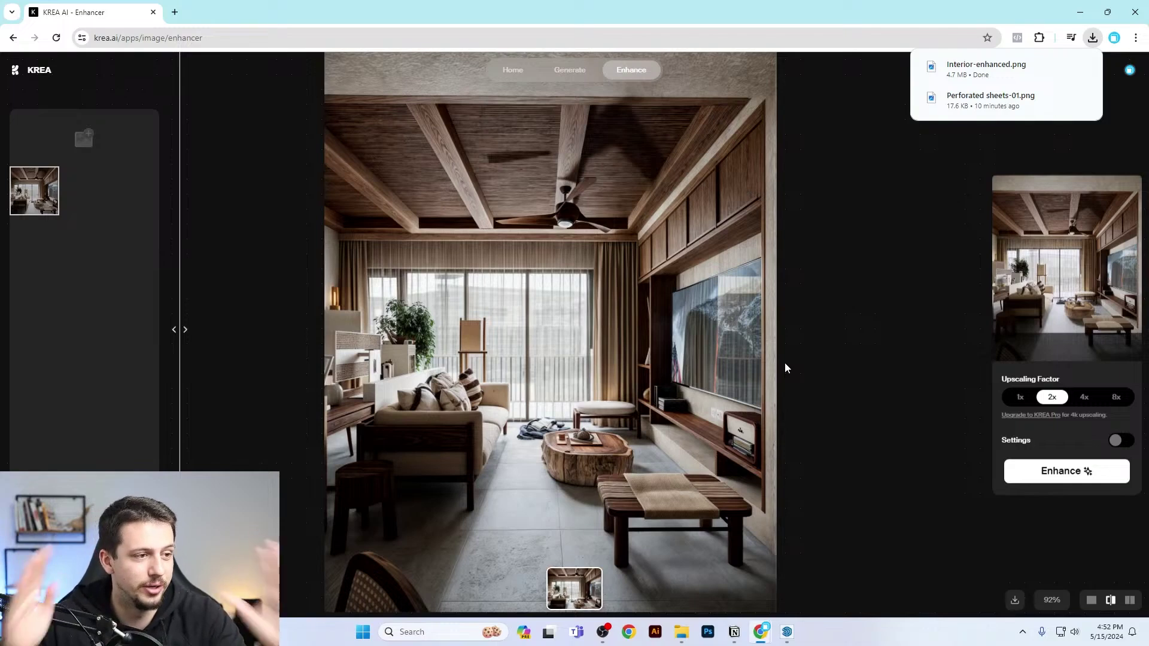
Switch back to SketchUp and Enscape and move the Enscape camera to a view of the desk with the TV wall behind.
click(1075, 13)
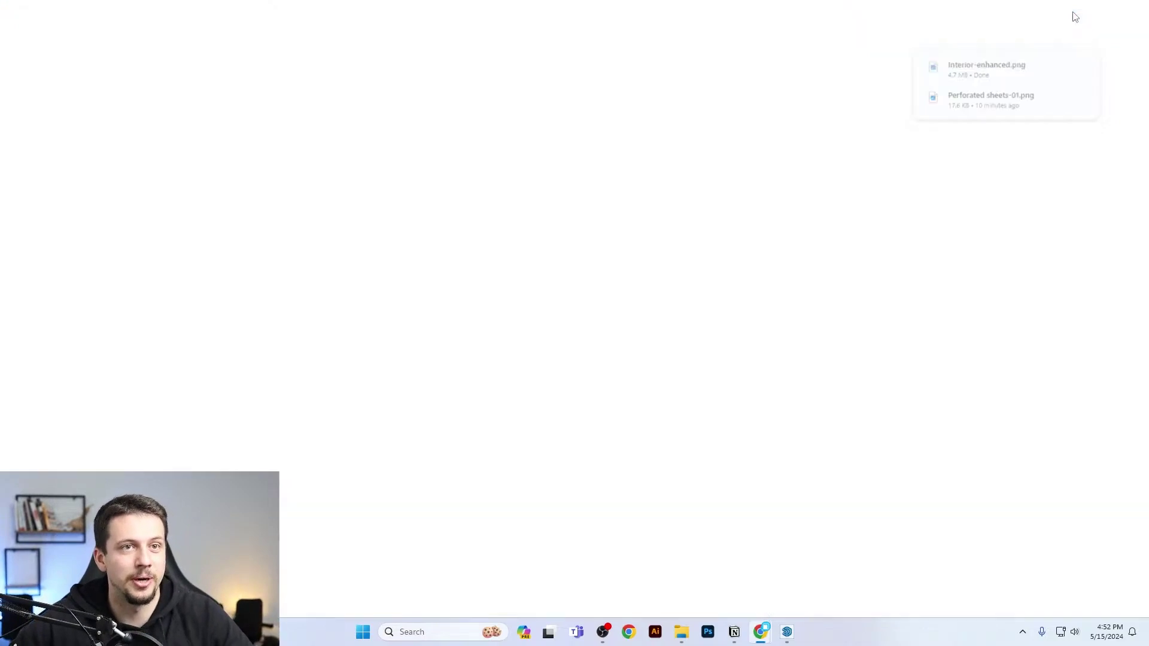
click(786, 632)
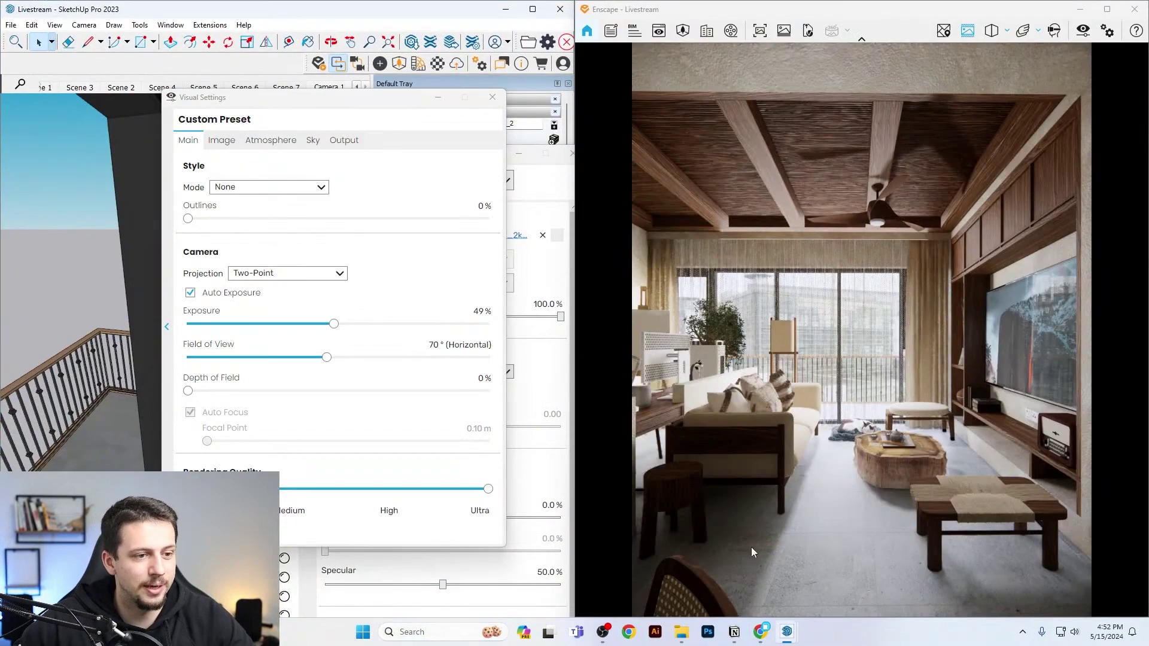
click(438, 97)
drag(822, 244, 1005, 257)
key(s)
key(w)
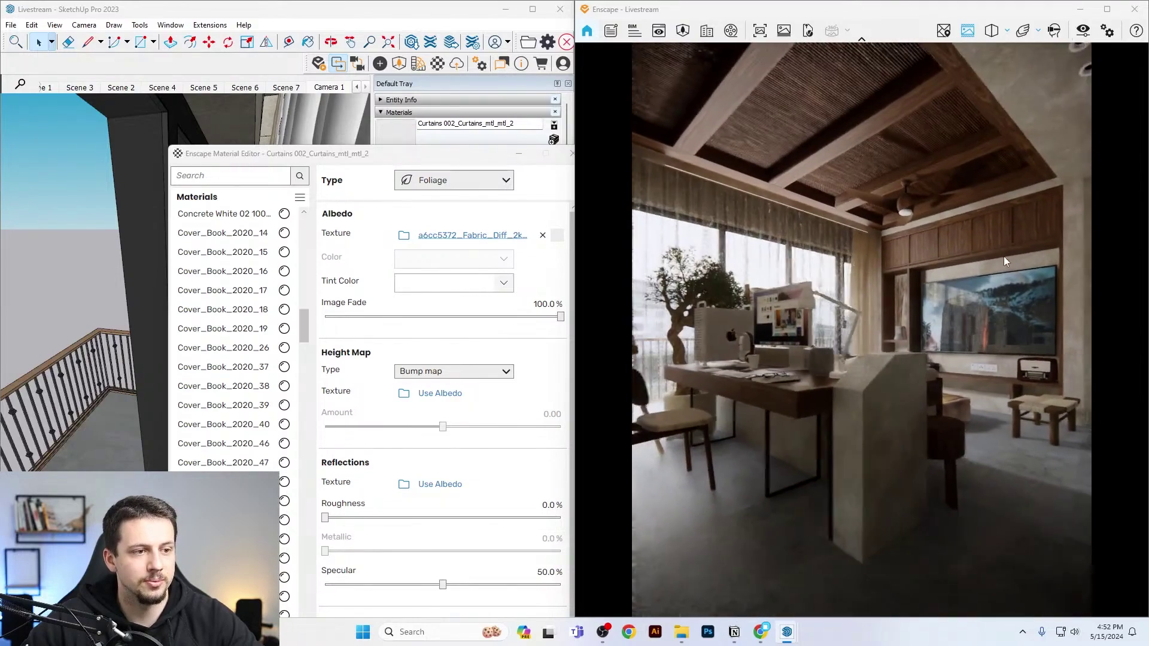
Move the selected white plane at the living room window sideways along the green axis by about 2957 in the SketchUp model.
click(518, 154)
middle_drag(113, 235, 311, 271)
scroll(82, 263, down, 5)
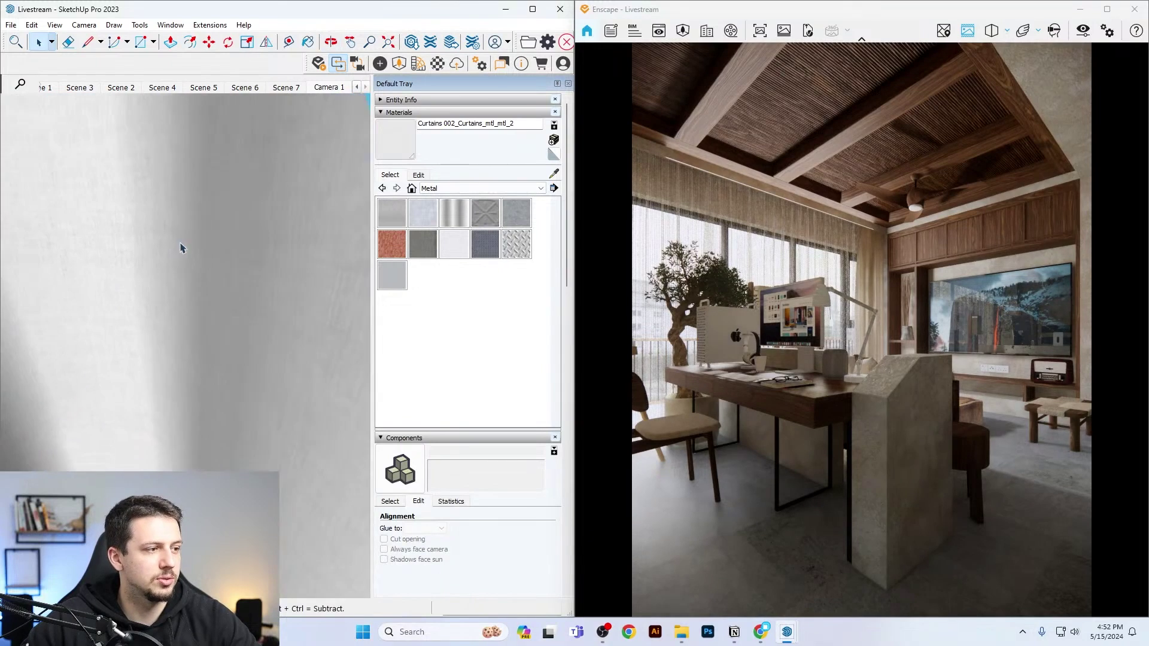
mouse_move(182, 247)
middle_down()
mouse_move(280, 236)
mouse_move(295, 370)
middle_up()
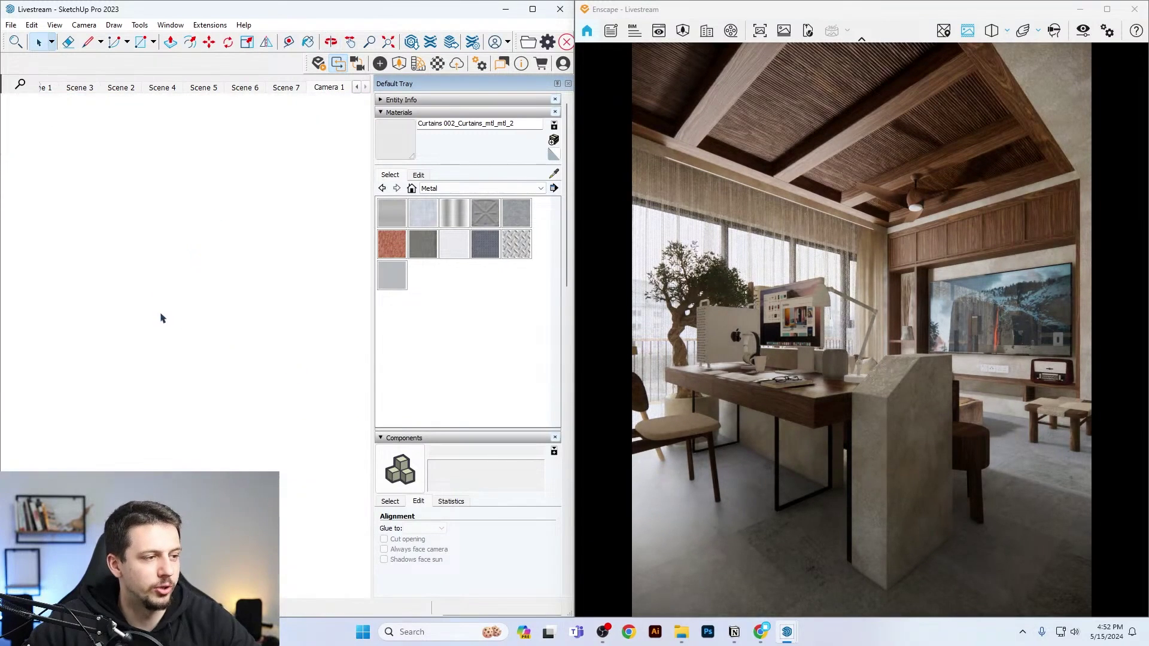
mouse_move(226, 325)
middle_down()
mouse_move(98, 317)
mouse_move(120, 308)
middle_up()
mouse_move(203, 272)
middle_down()
mouse_move(92, 245)
mouse_move(195, 267)
mouse_move(267, 249)
mouse_move(251, 315)
middle_up()
key(m)
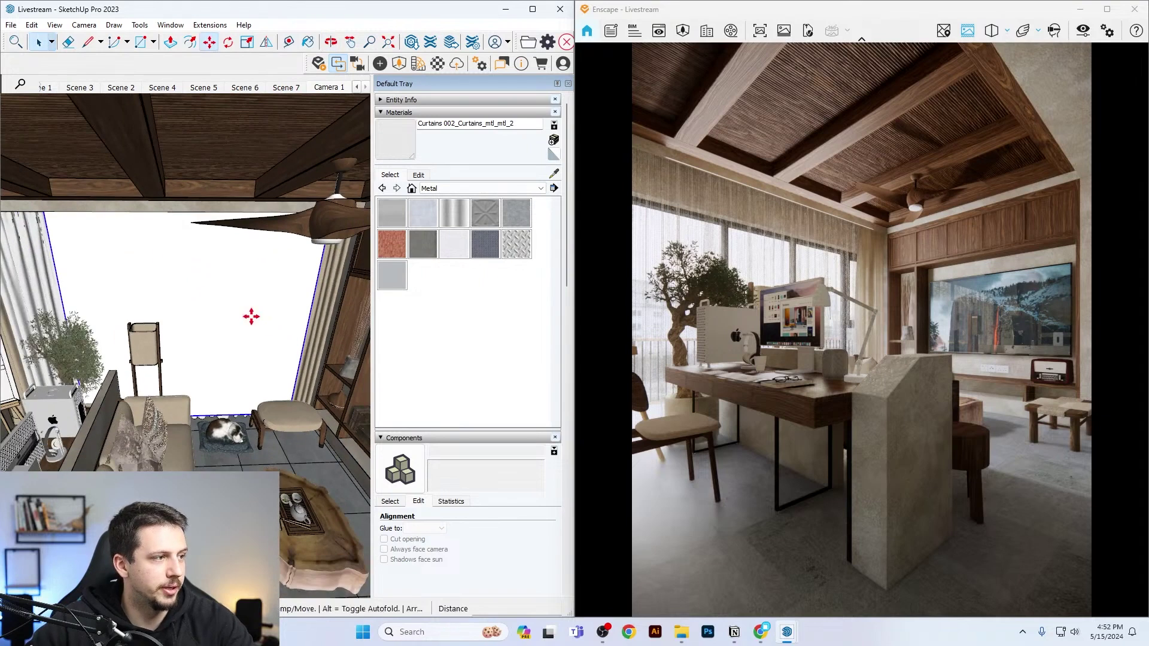
click(292, 287)
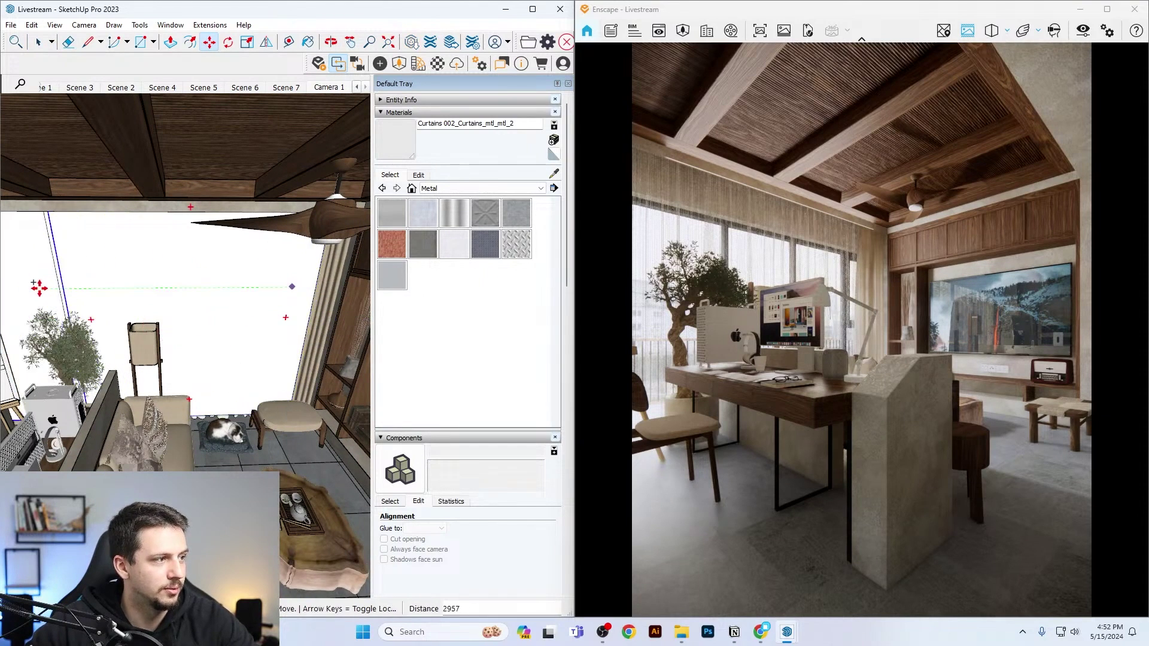
click(38, 287)
middle_drag(40, 287, 179, 298)
key(space)
Set the Enscape exposure to 55% and render the desk view as a still image.
click(1082, 33)
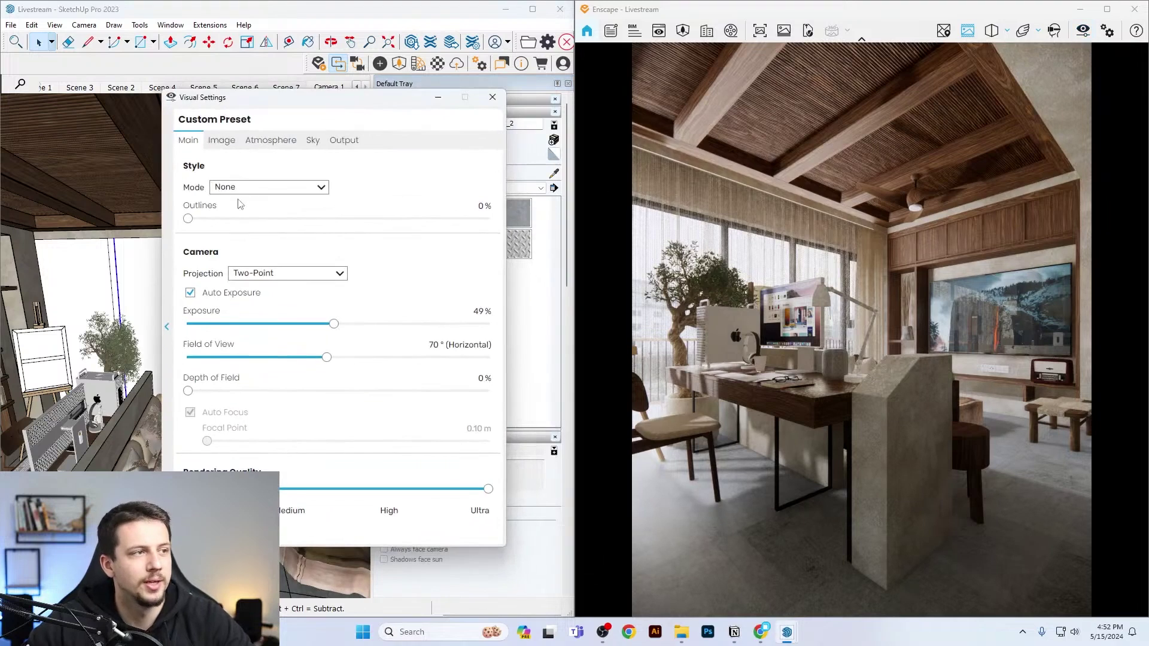
drag(339, 327, 349, 329)
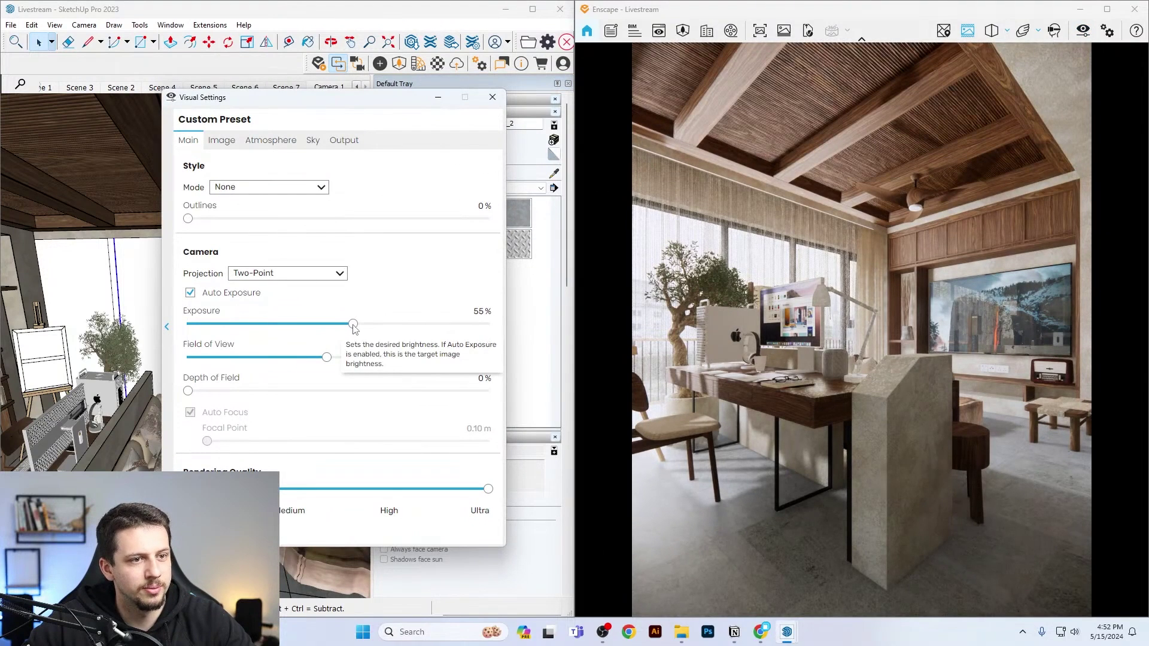
click(763, 33)
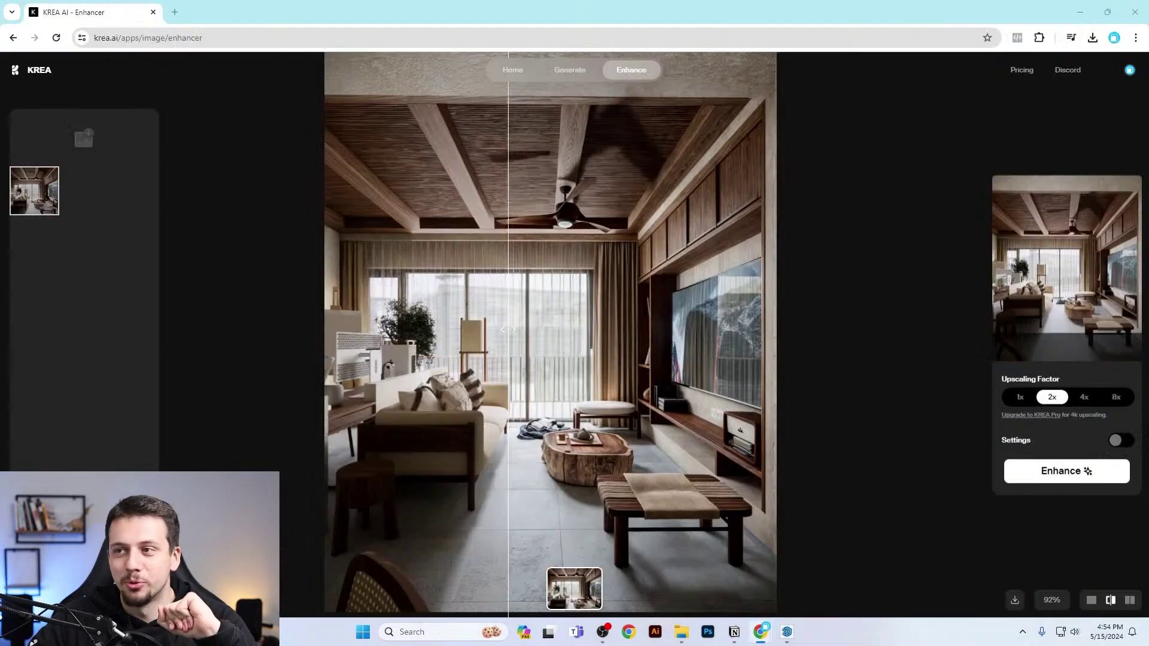
Upload the desk view render to the KREA AI Enhancer, enhance it at 2x and compare the result with the original.
drag(157, 241, 119, 223)
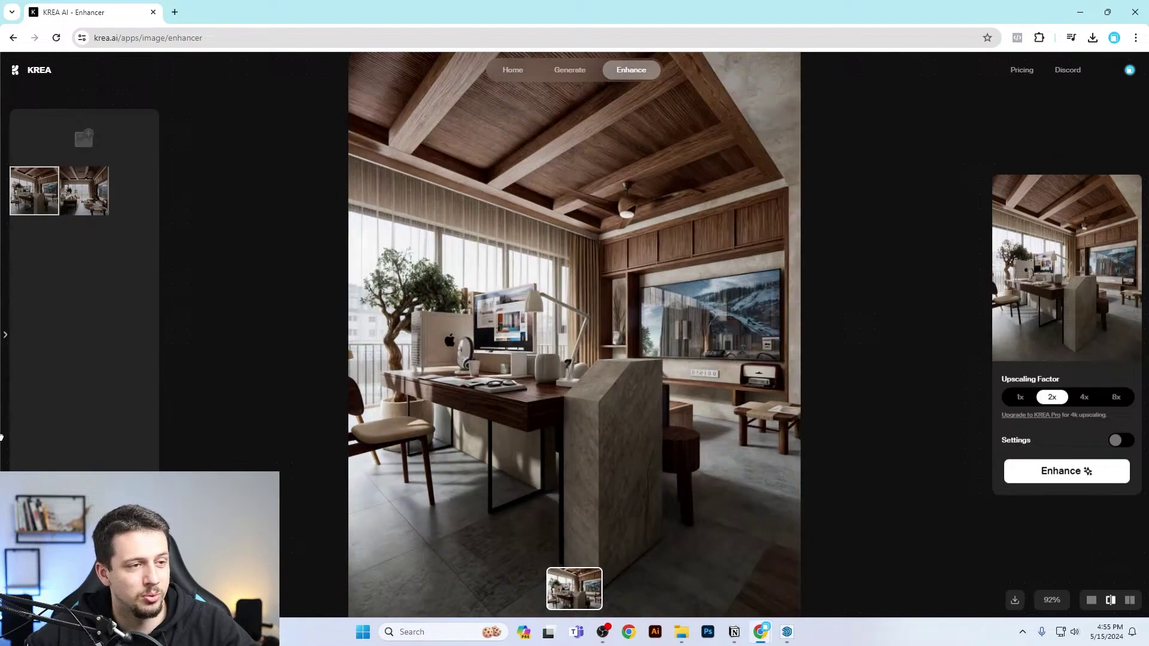
drag(1007, 443, 395, 392)
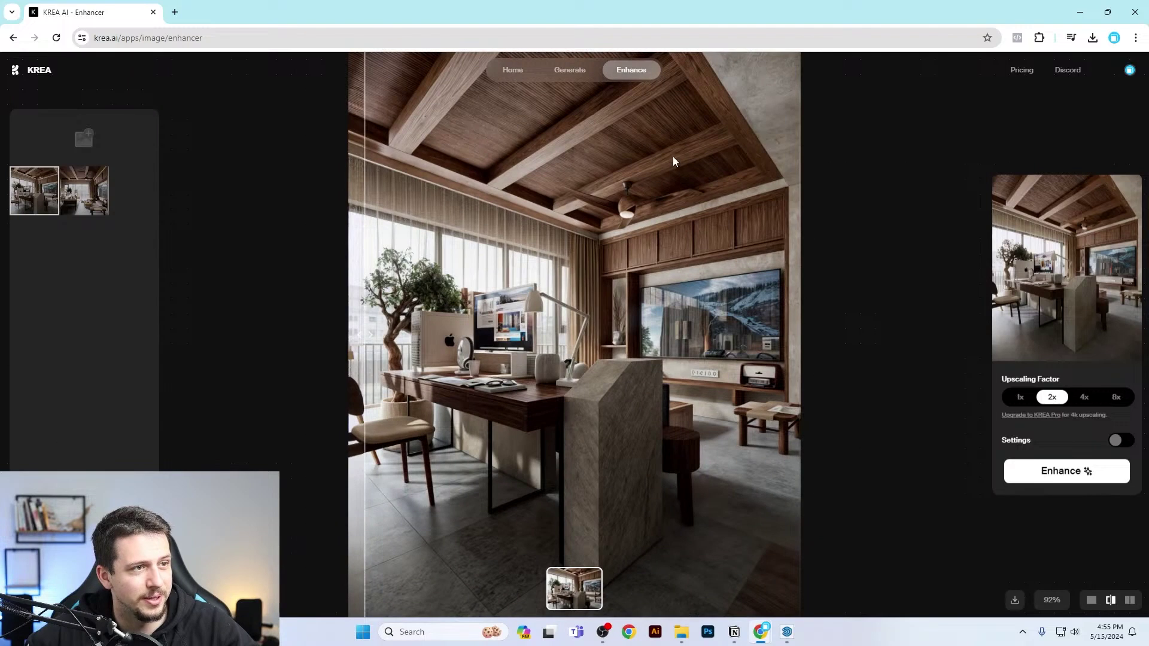
drag(362, 367, 2, 432)
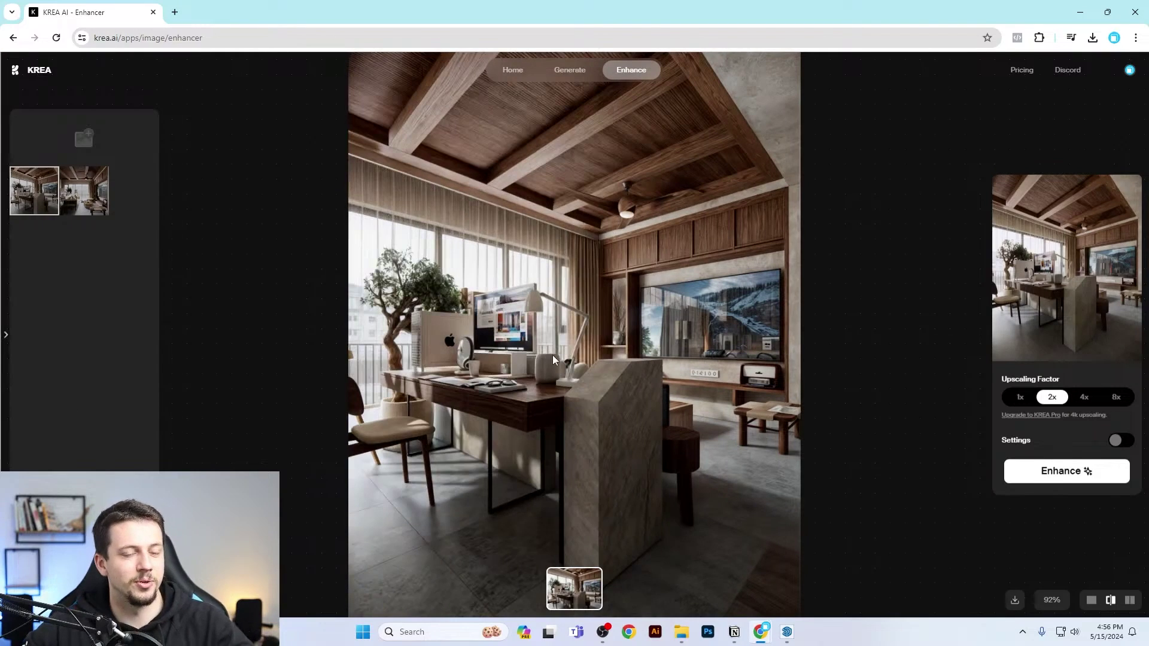
Save the enhanced desk view as Interior%202-enhanced.png and open the downloaded file in the image viewer.
right_click(704, 238)
click(743, 270)
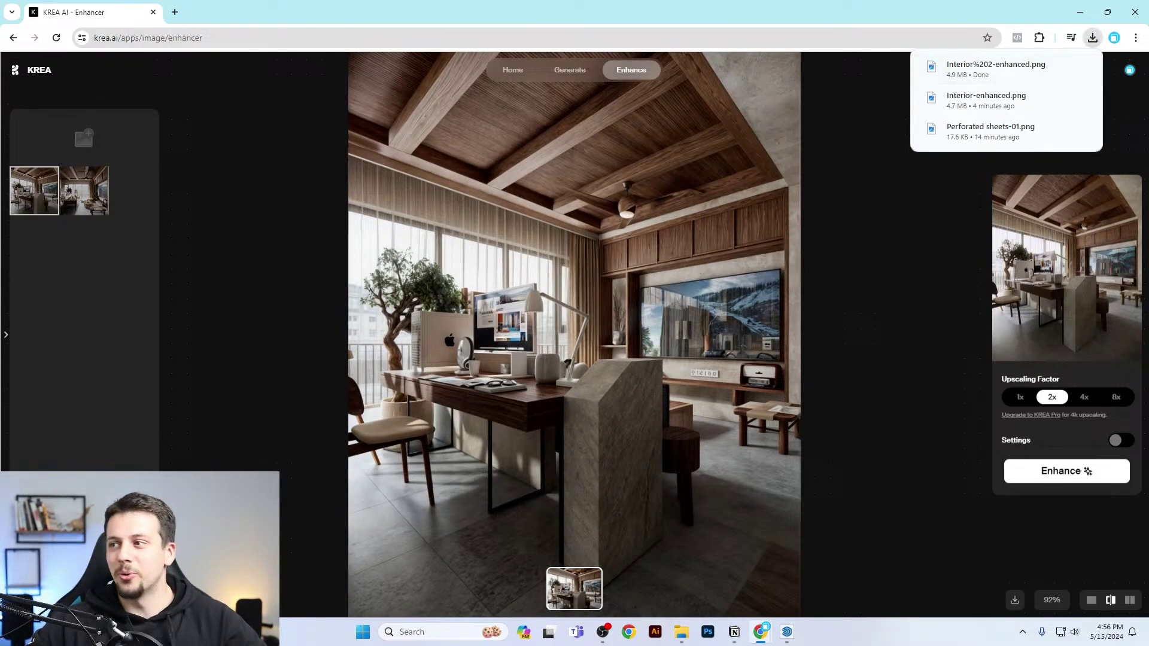
click(995, 69)
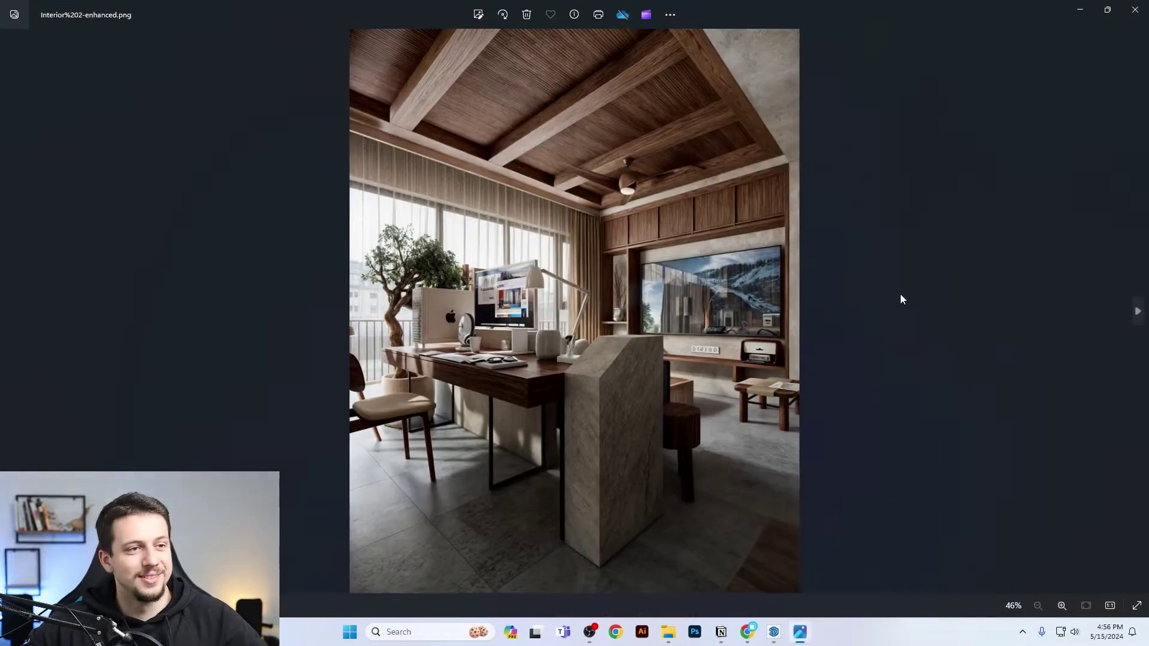
Arrange the viewer windows of Interior-enhanced.png and Interior%202-enhanced.png side by side, each filling half the screen.
drag(714, 6, 1138, 158)
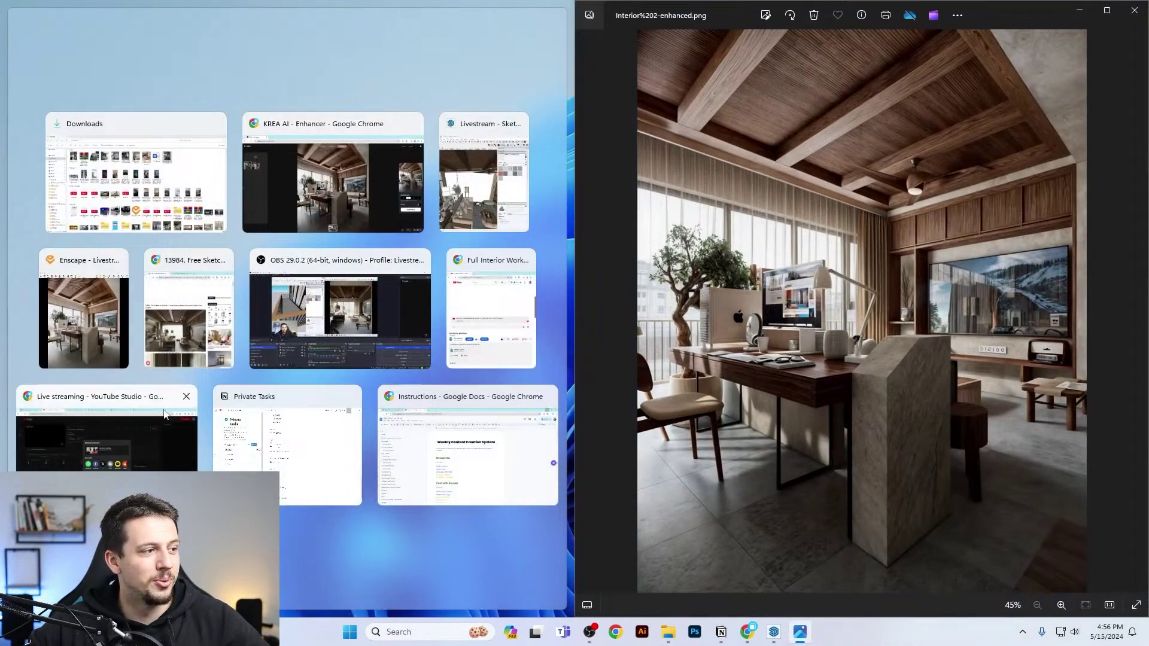
drag(1022, 22, 727, 1)
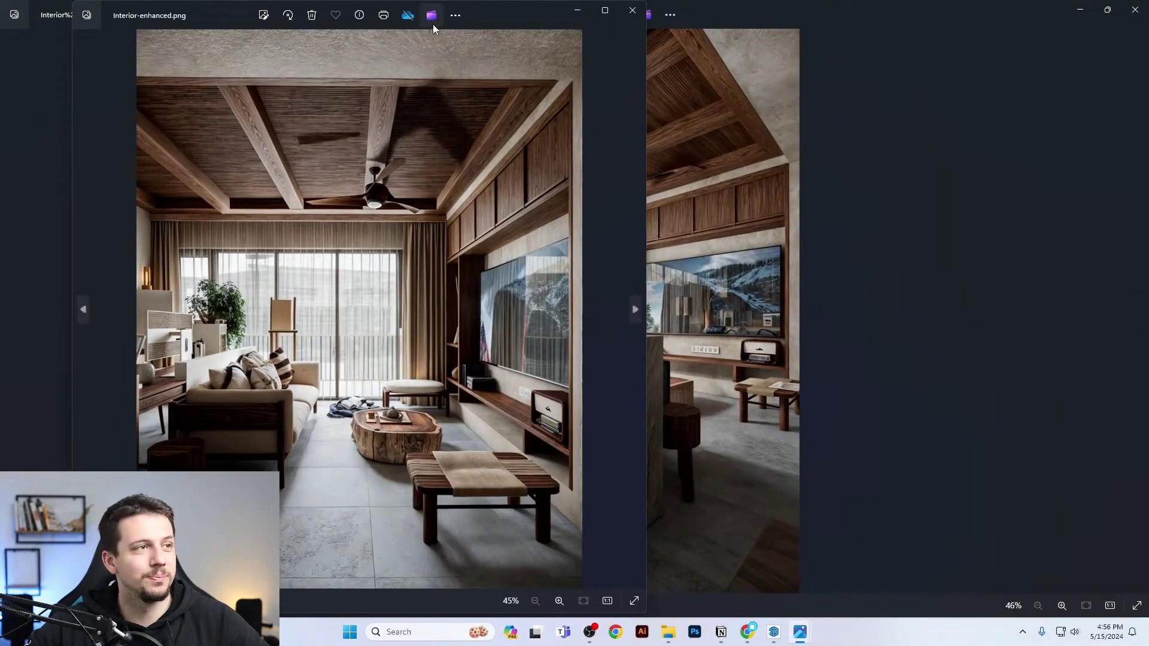
drag(433, 24, 1145, 161)
click(218, 142)
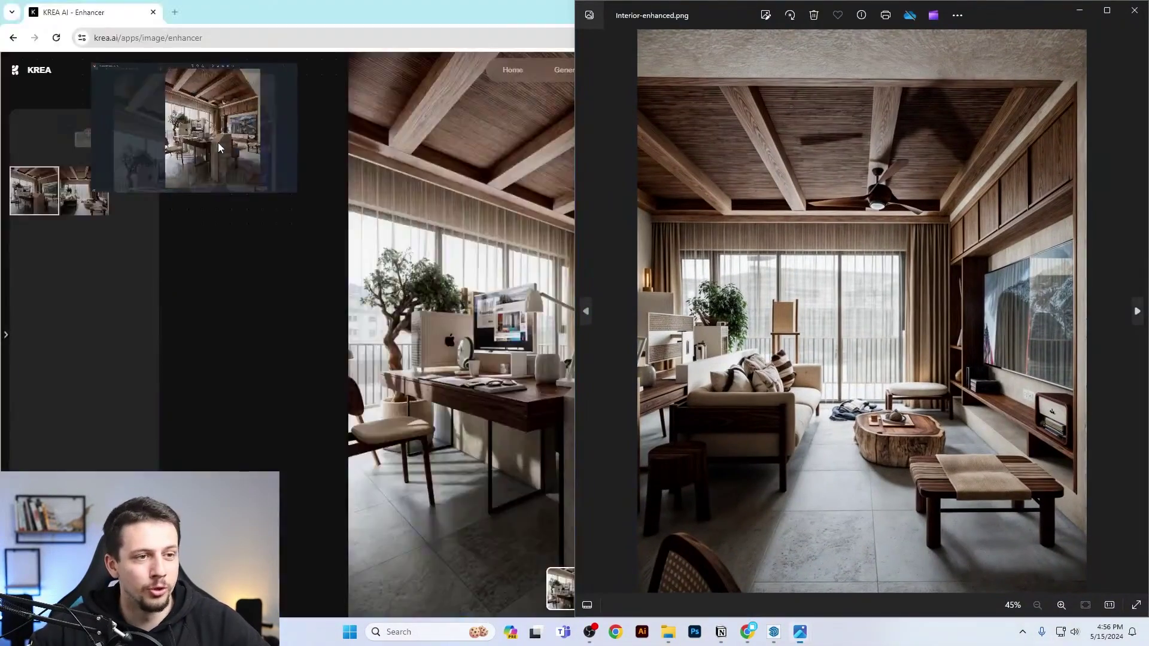